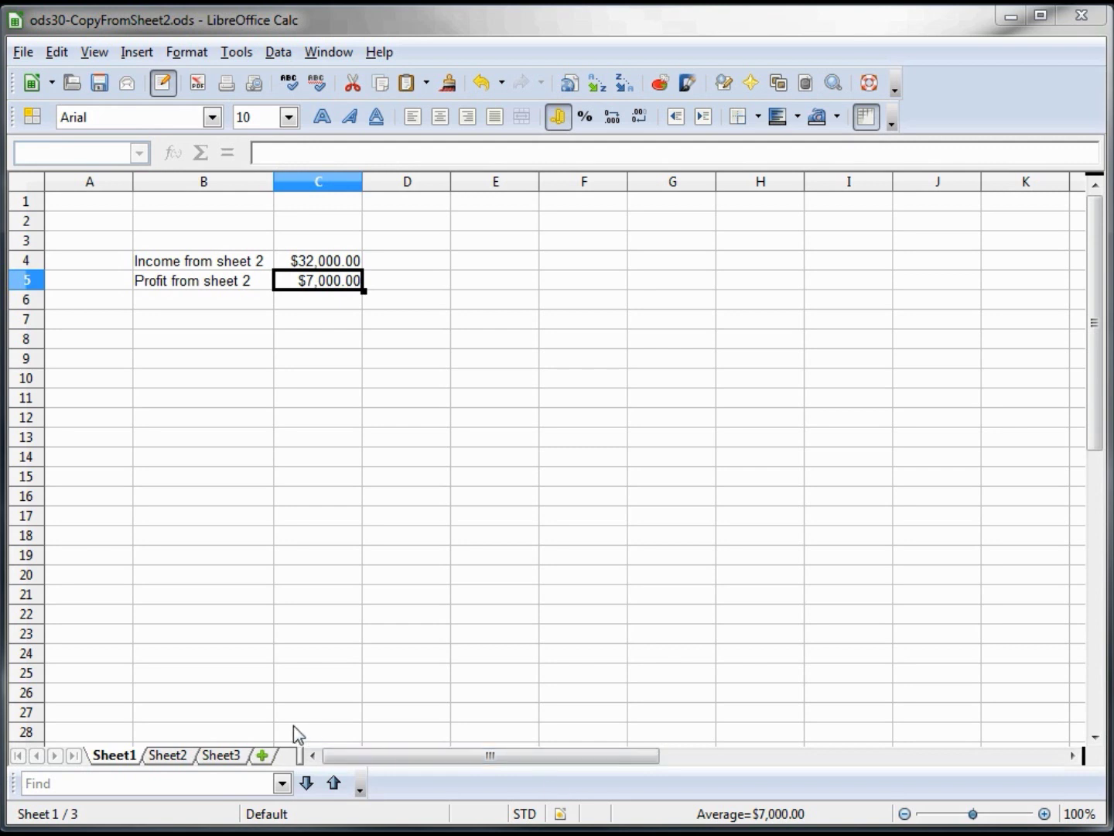
# Step: Drag the splitter right to widen the sheet-tab area beside the horizontal scrollbar
pyautogui.moveTo(298, 756); pyautogui.dragTo(637, 777)
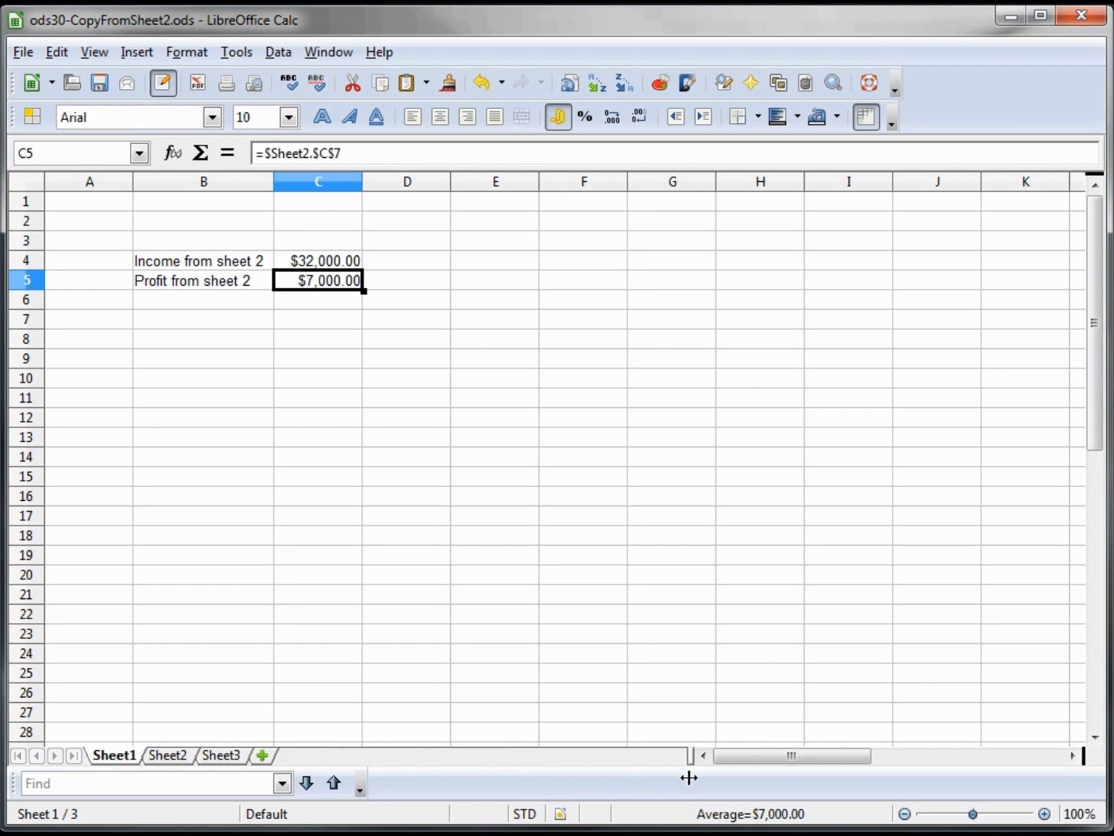
pyautogui.moveTo(638, 776); pyautogui.dragTo(700, 778)
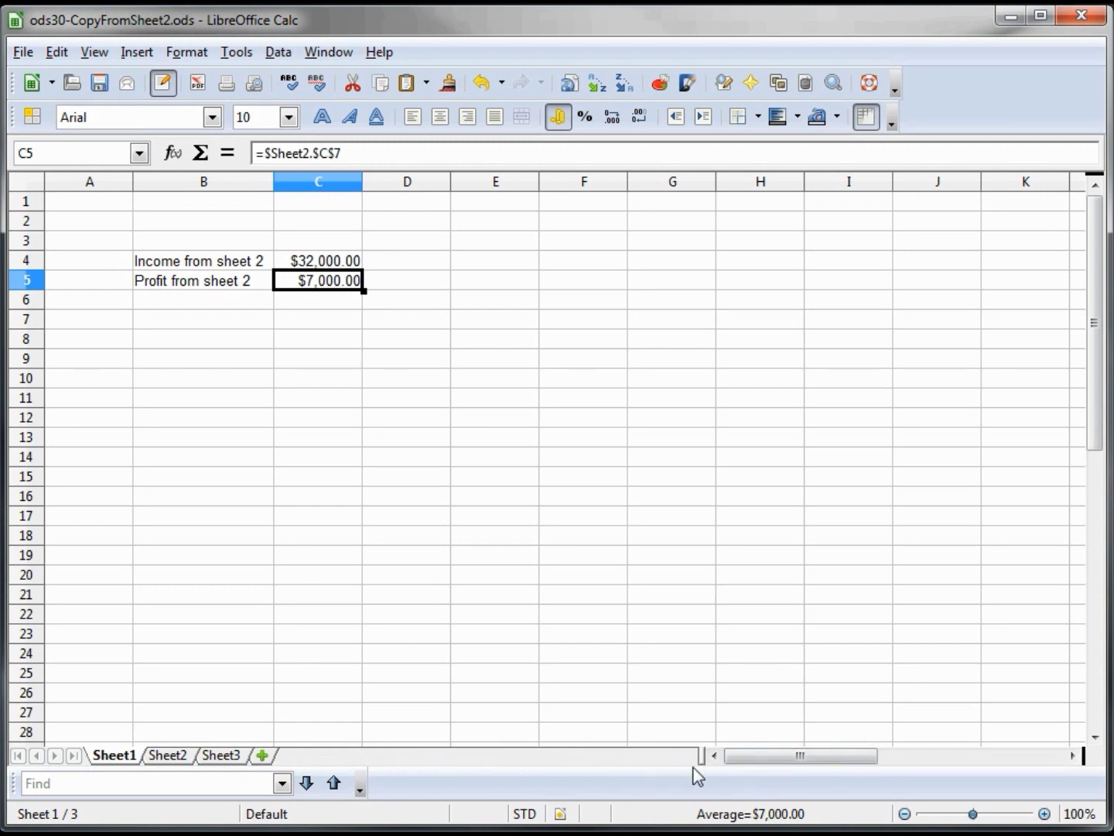
# Step: Add five new empty sheets, bringing the workbook up to Sheet8
pyautogui.click(262, 755)
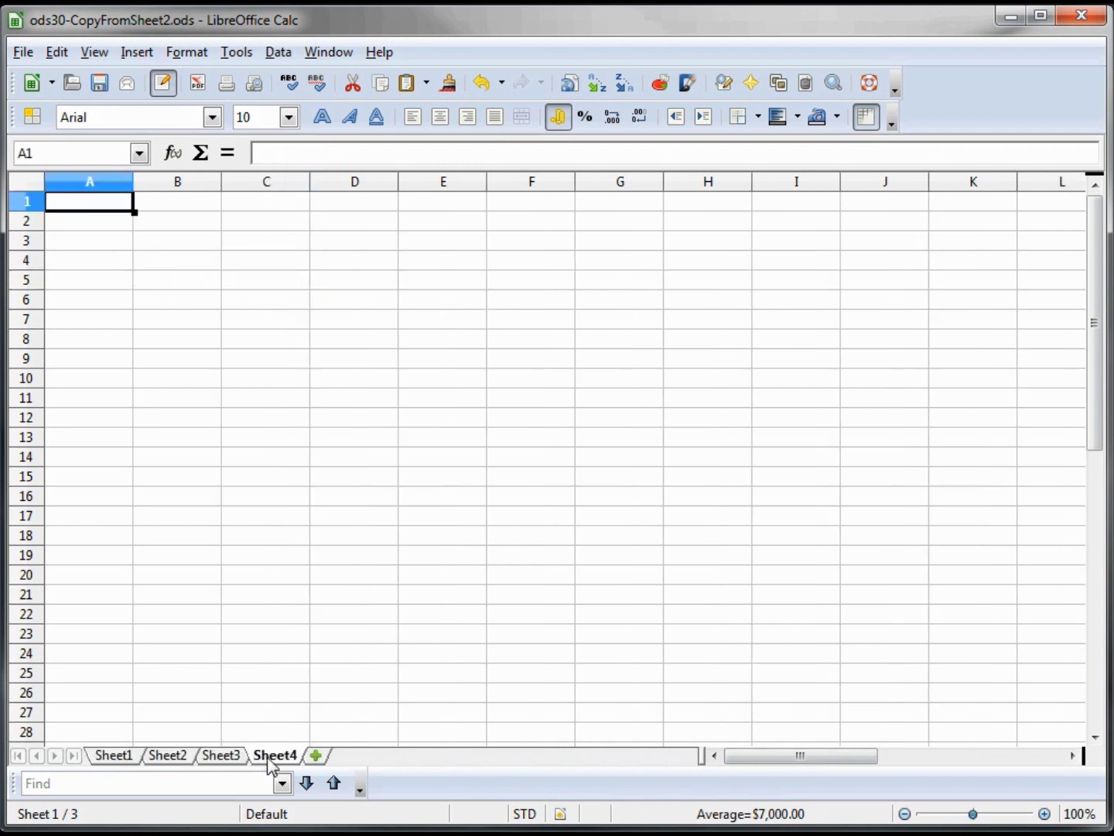
pyautogui.click(317, 755)
pyautogui.click(379, 755)
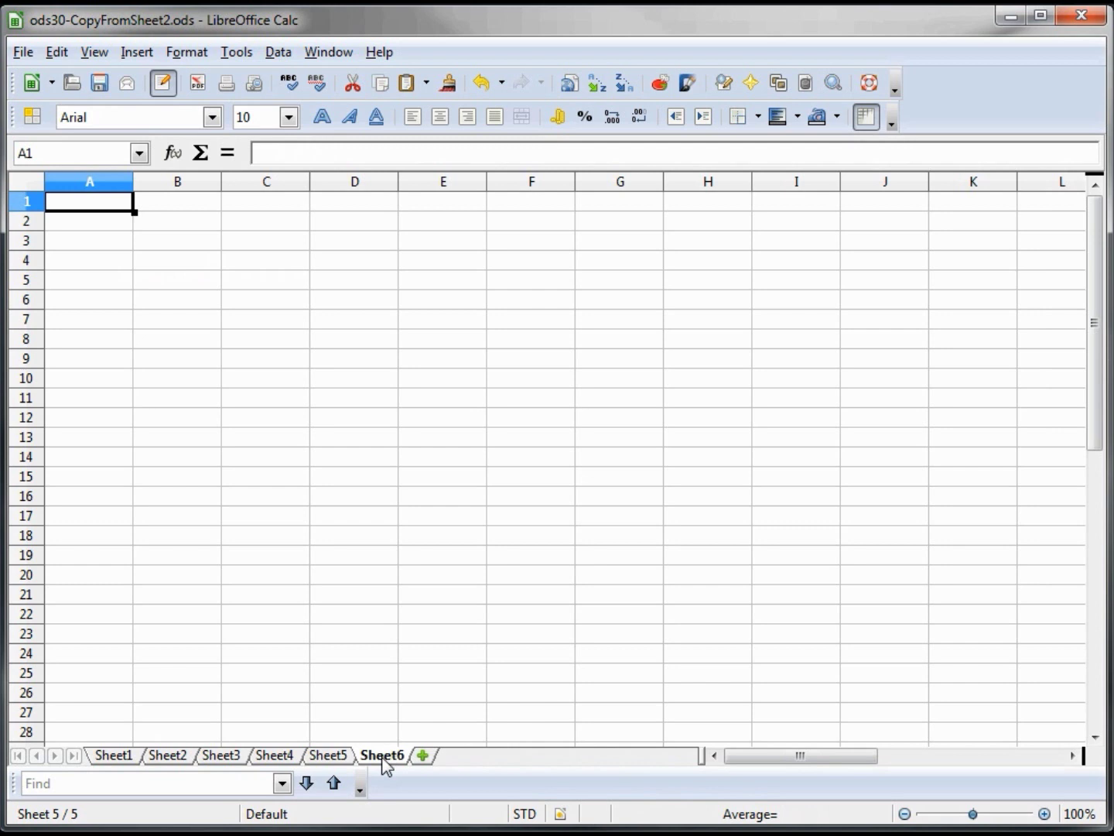
pyautogui.click(426, 756)
pyautogui.click(477, 756)
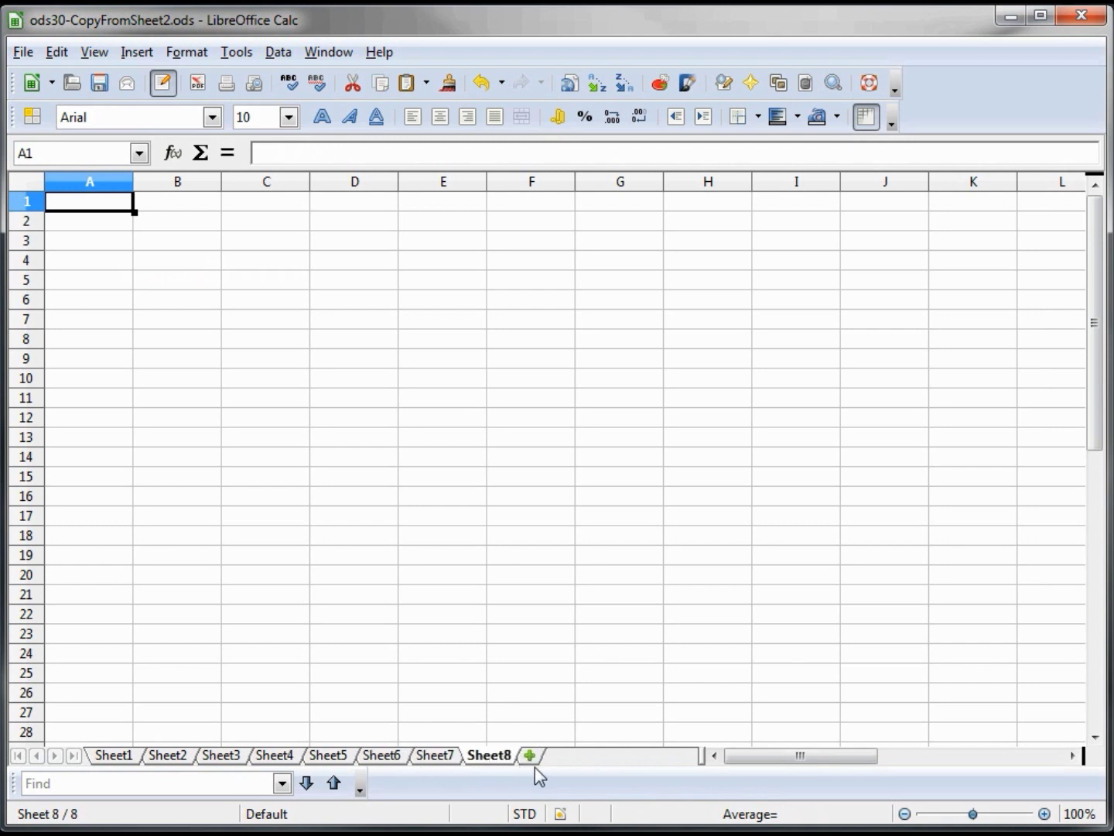
# Step: Delete Sheet8, leaving Sheet1 through Sheet7
pyautogui.rightClick(496, 764)
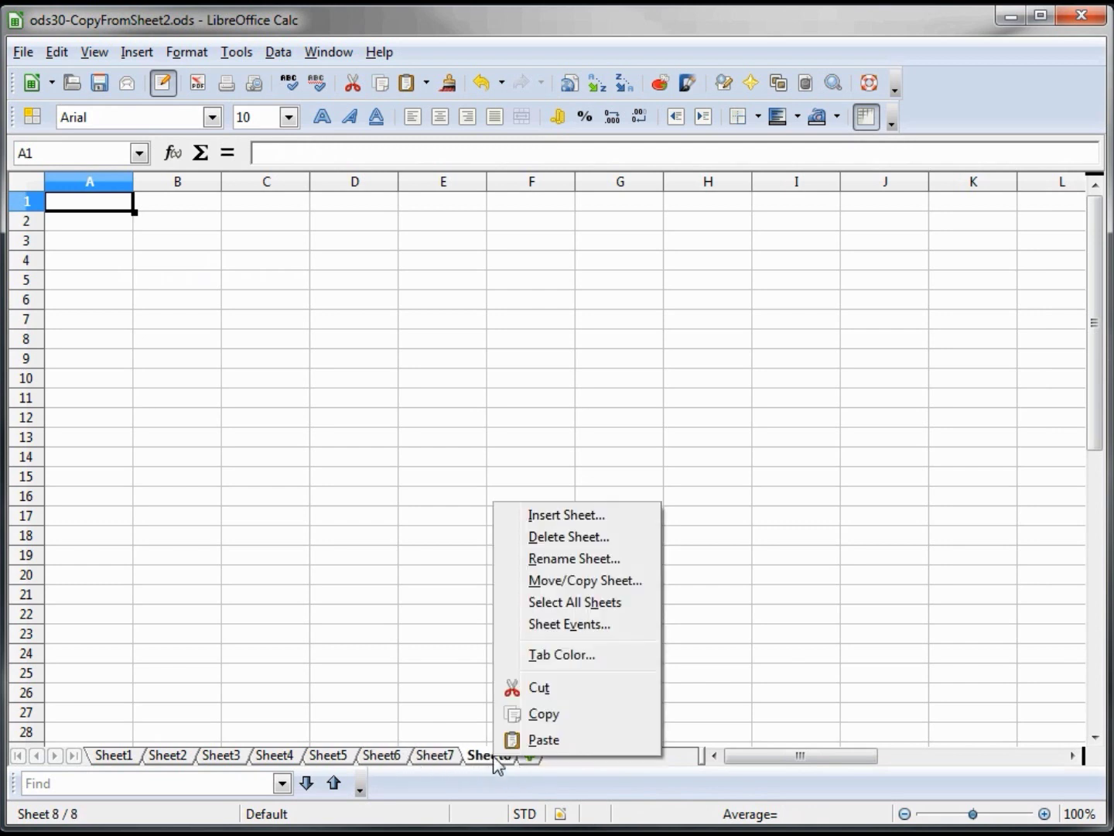
pyautogui.click(574, 536)
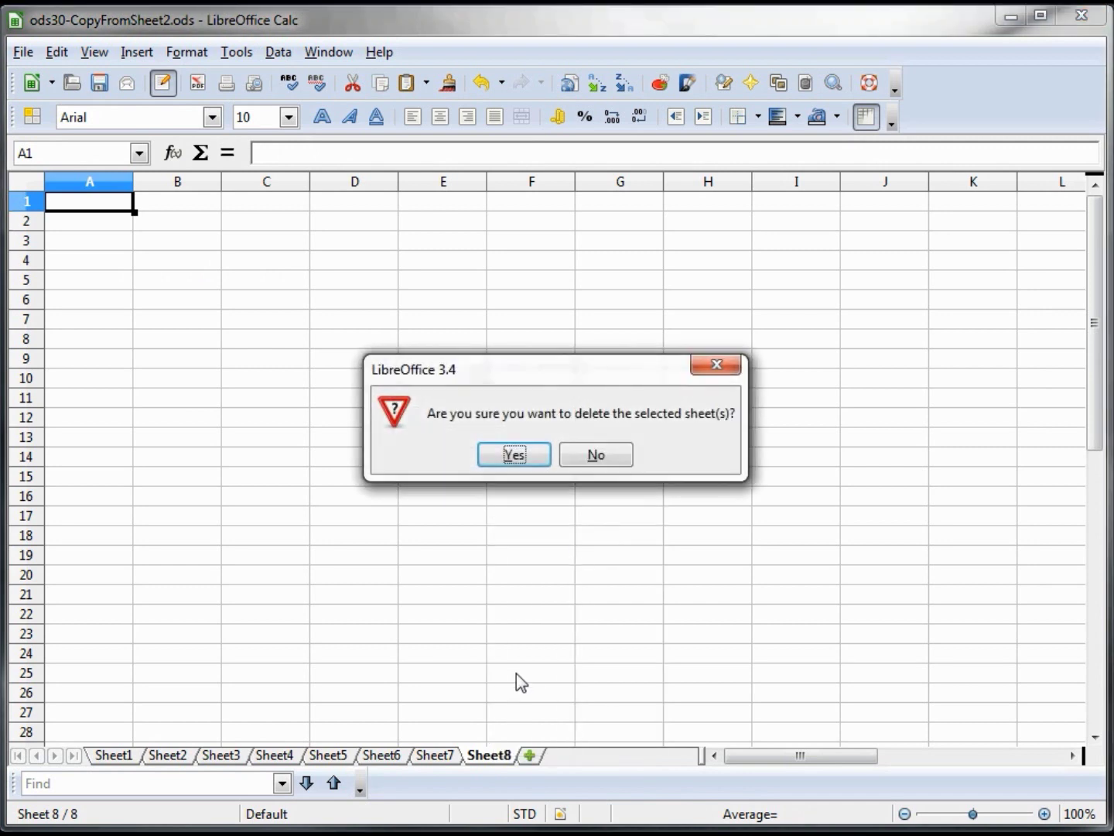
pyautogui.click(531, 456)
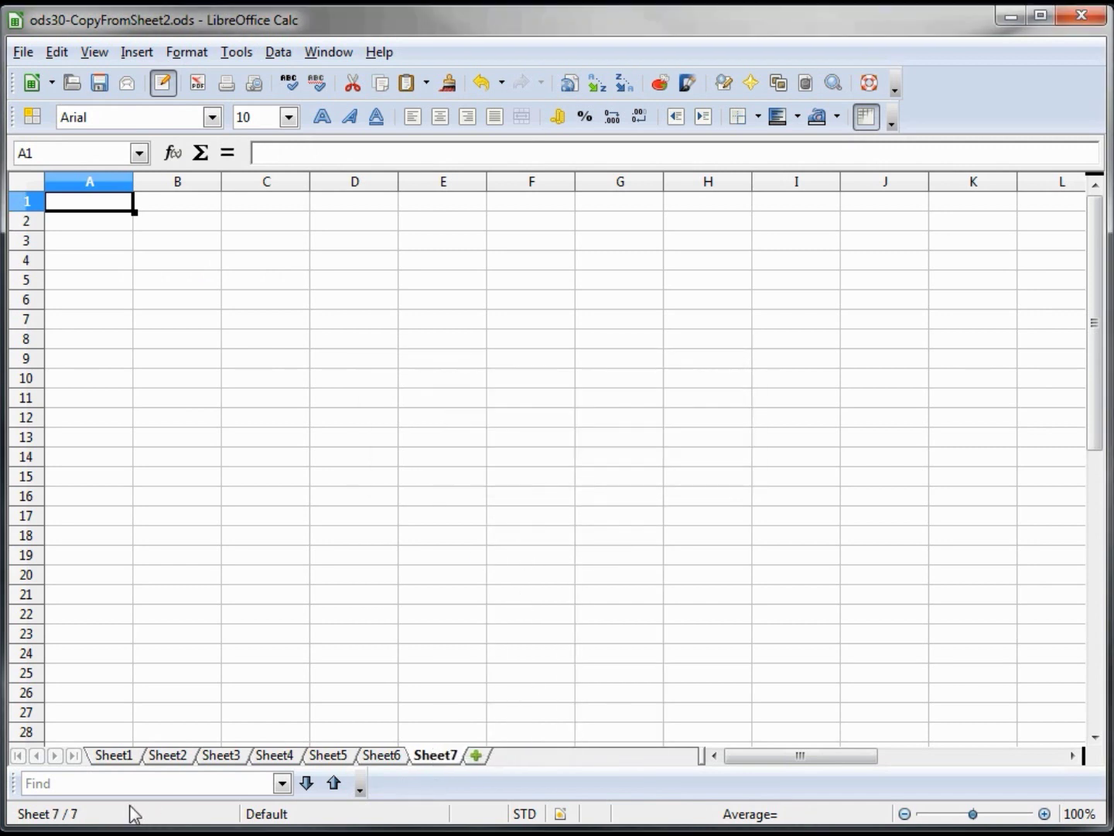
# Step: Set Sheet3's tab colour to Yellow, then switch to Sheet4 to see it
pyautogui.click(225, 764)
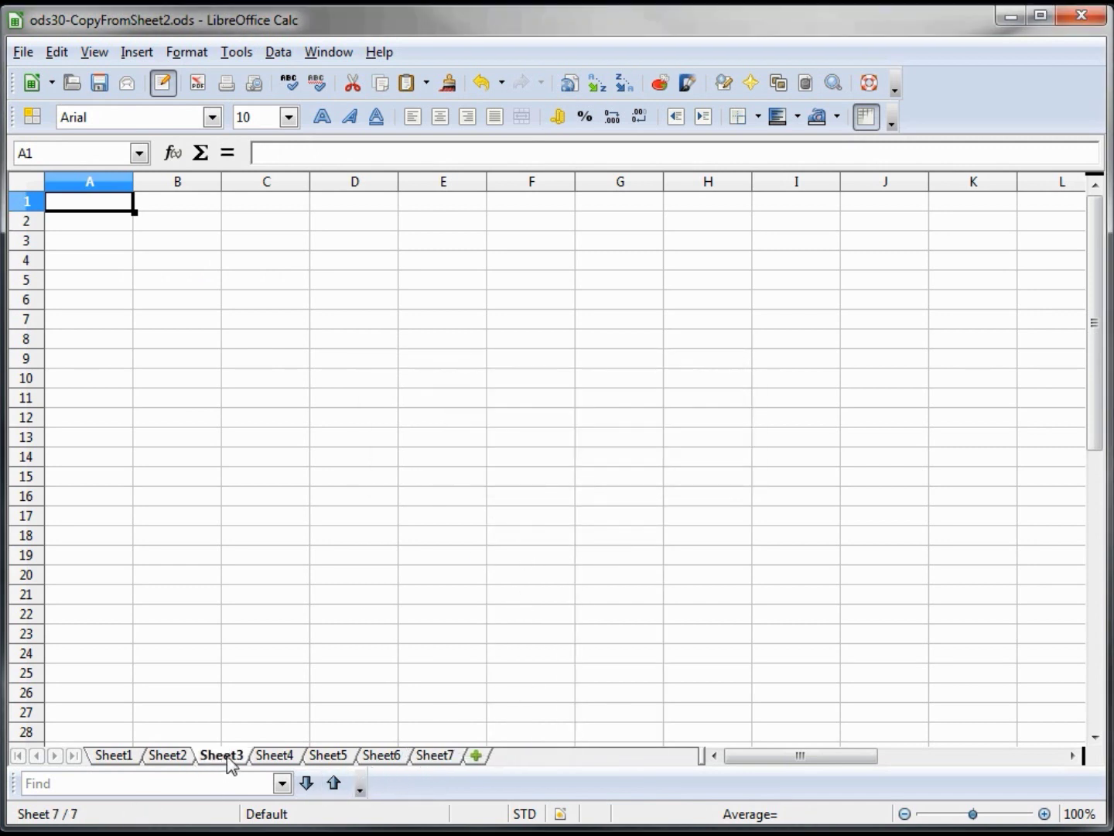
pyautogui.rightClick(230, 764)
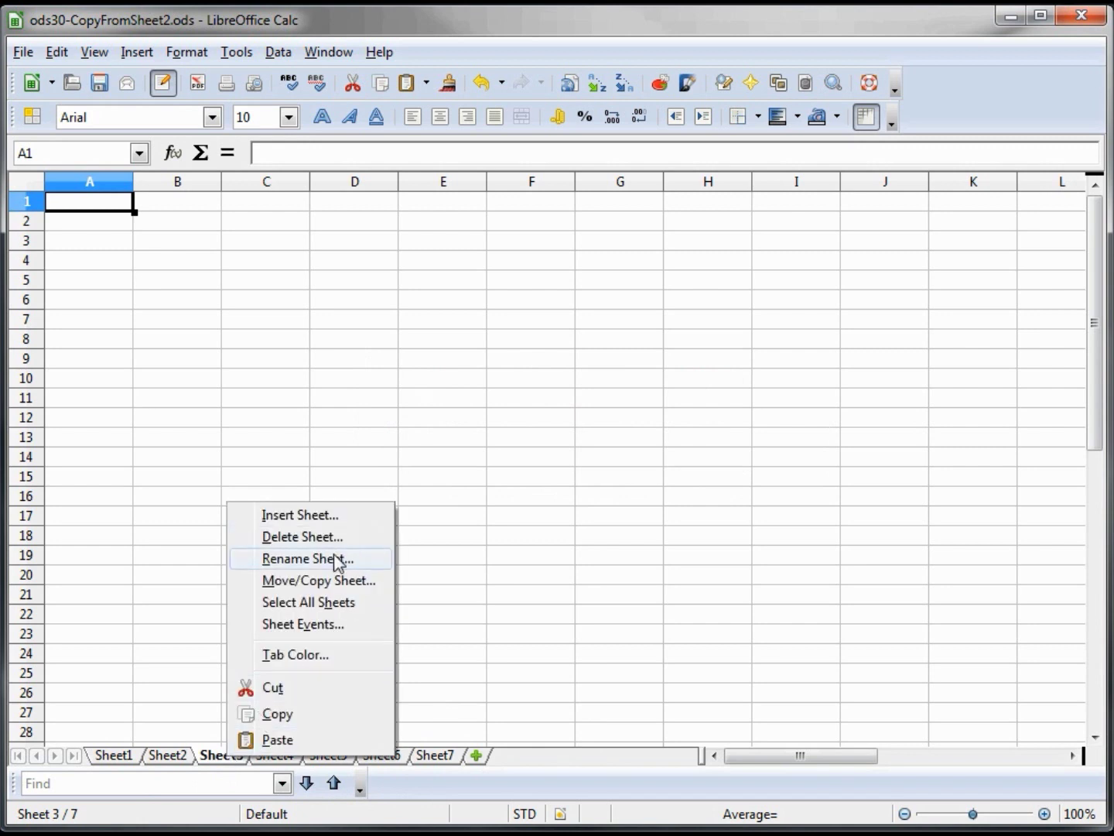
pyautogui.click(309, 654)
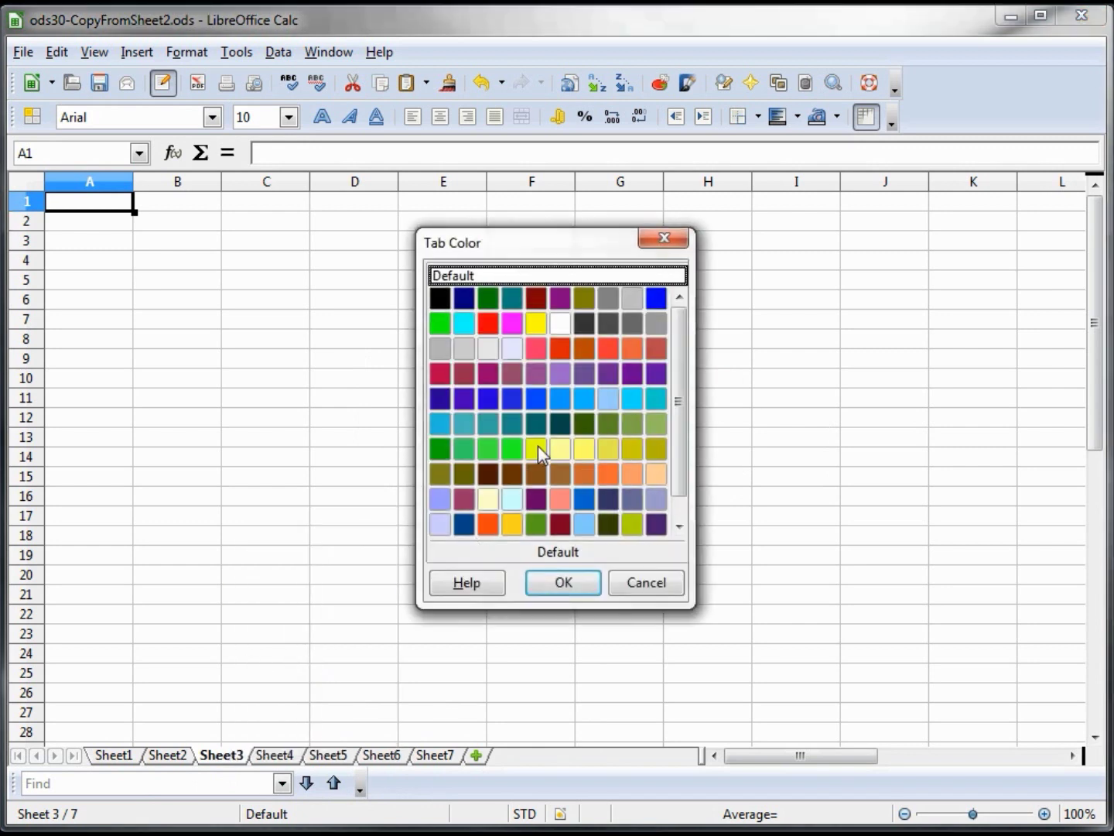
pyautogui.click(535, 323)
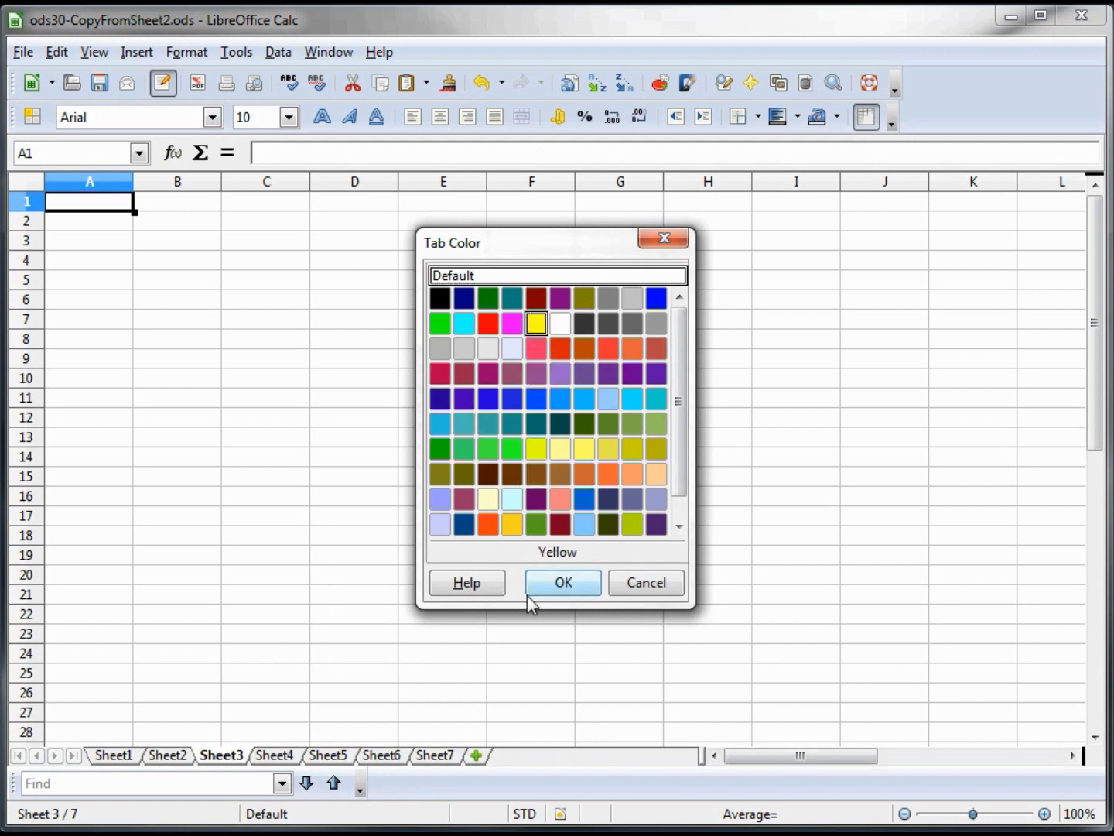
pyautogui.click(553, 589)
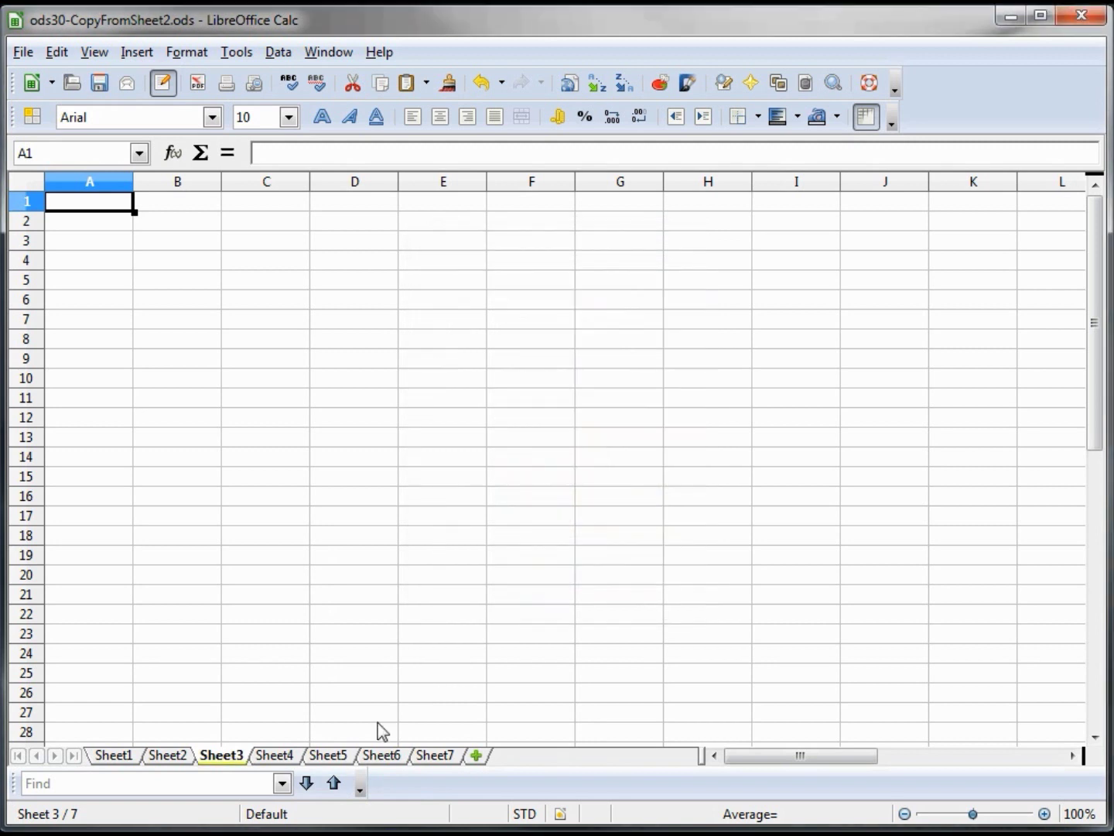
pyautogui.click(285, 758)
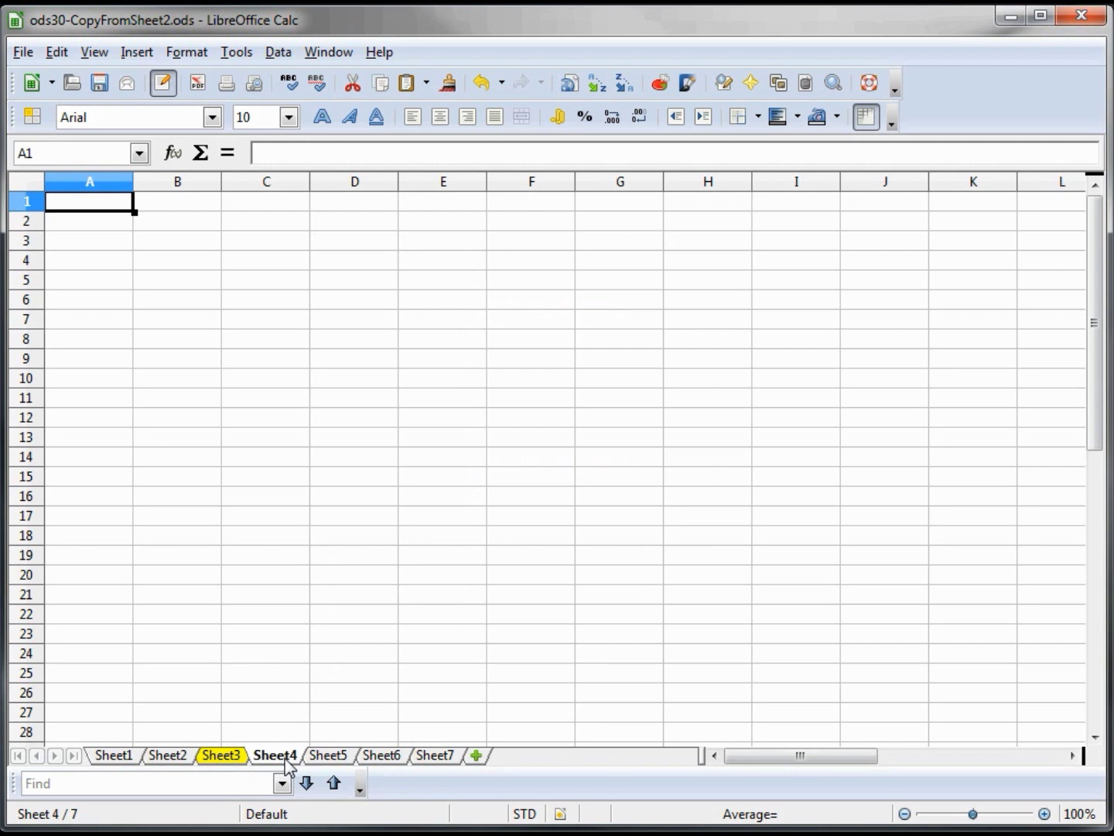
# Step: Apply the purple Sun 3 tab colour to Sheet4 and Sheet6 together, then view from Sheet5
pyautogui.rightClick(381, 755)
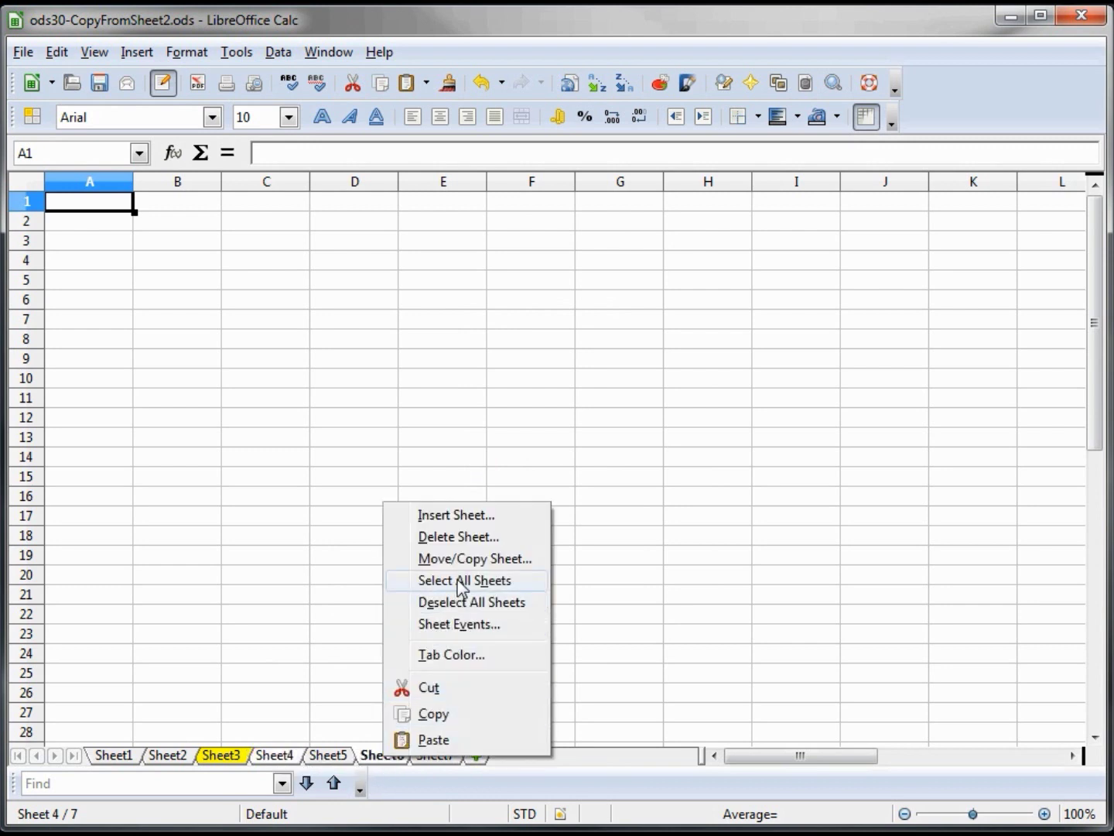
pyautogui.click(456, 658)
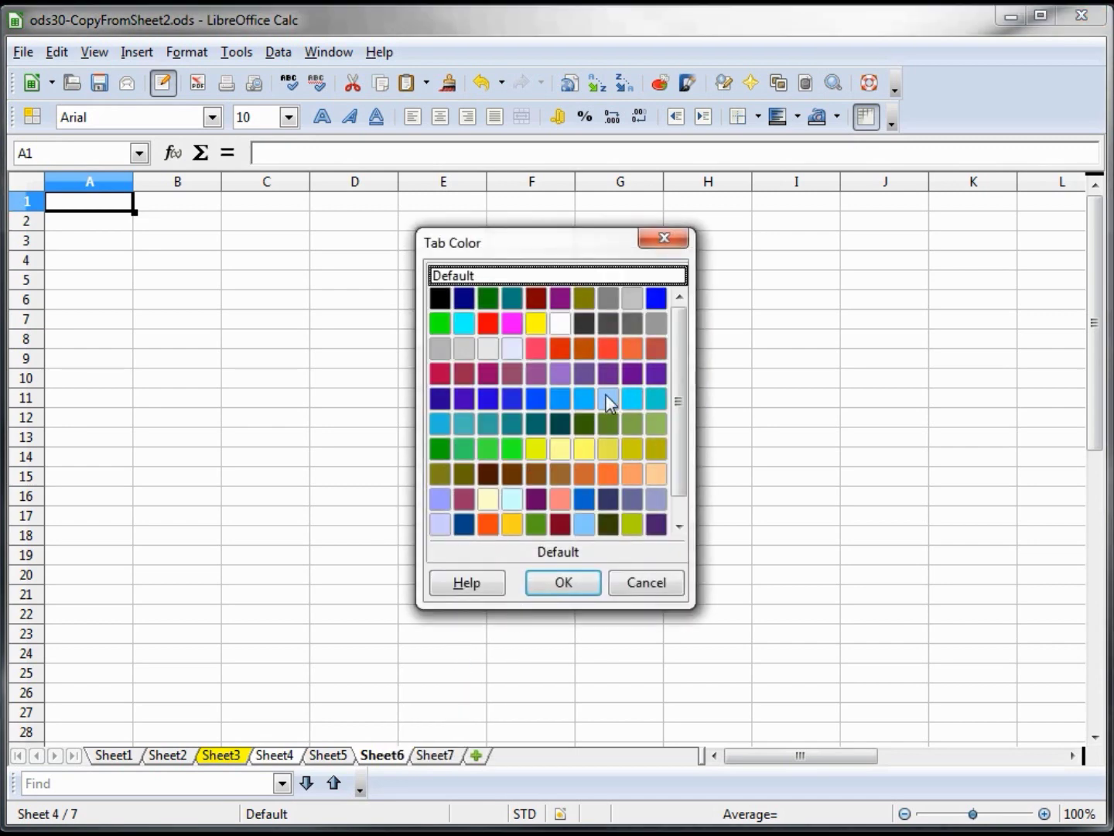
pyautogui.click(656, 501)
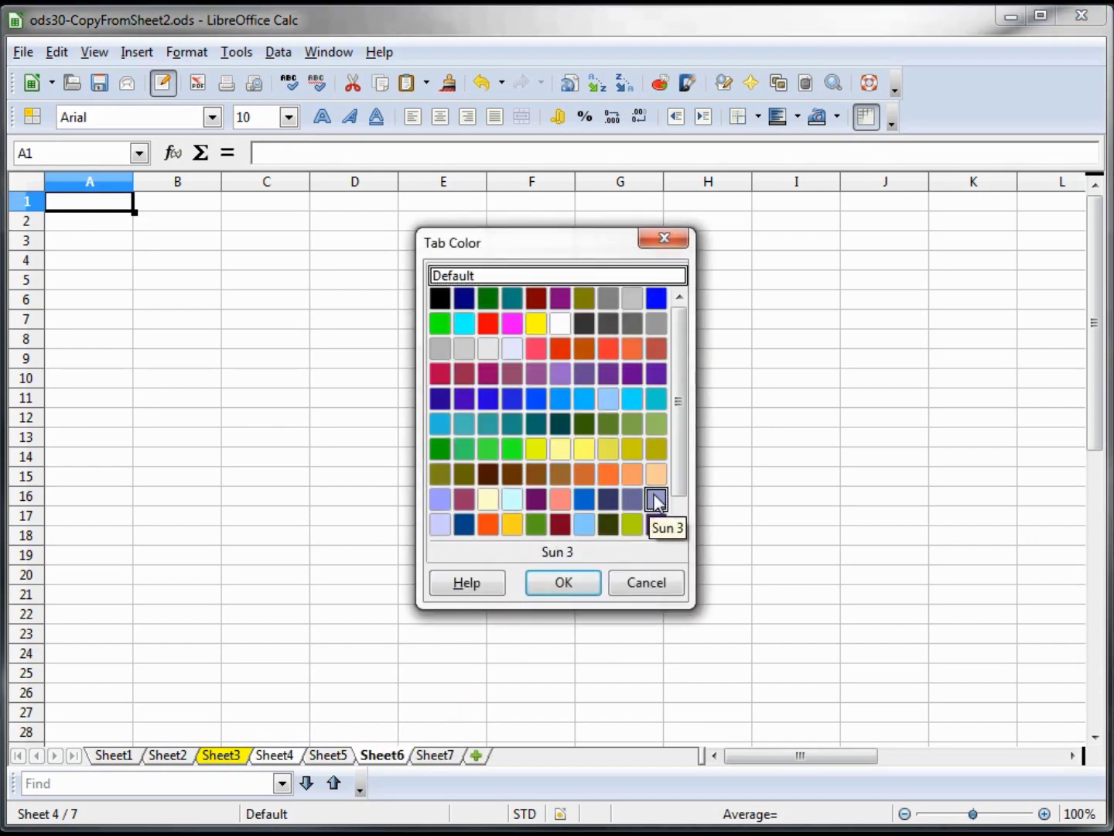
pyautogui.click(565, 585)
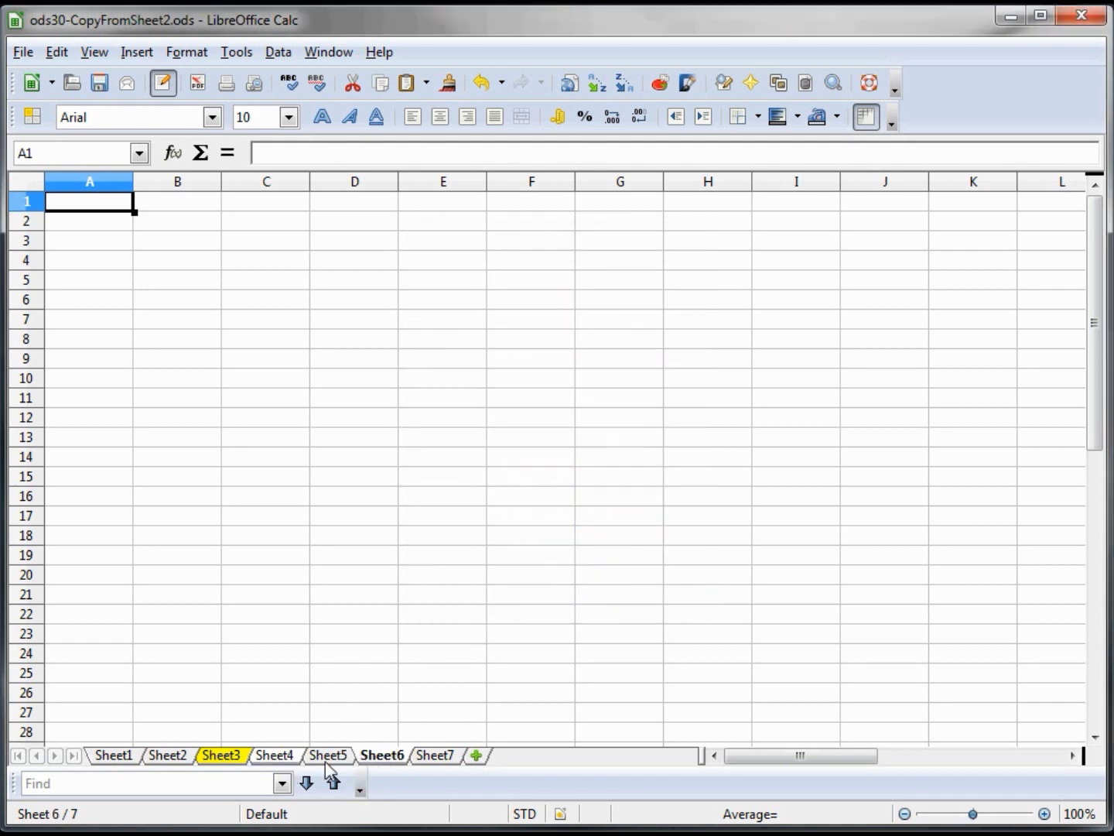
pyautogui.click(330, 762)
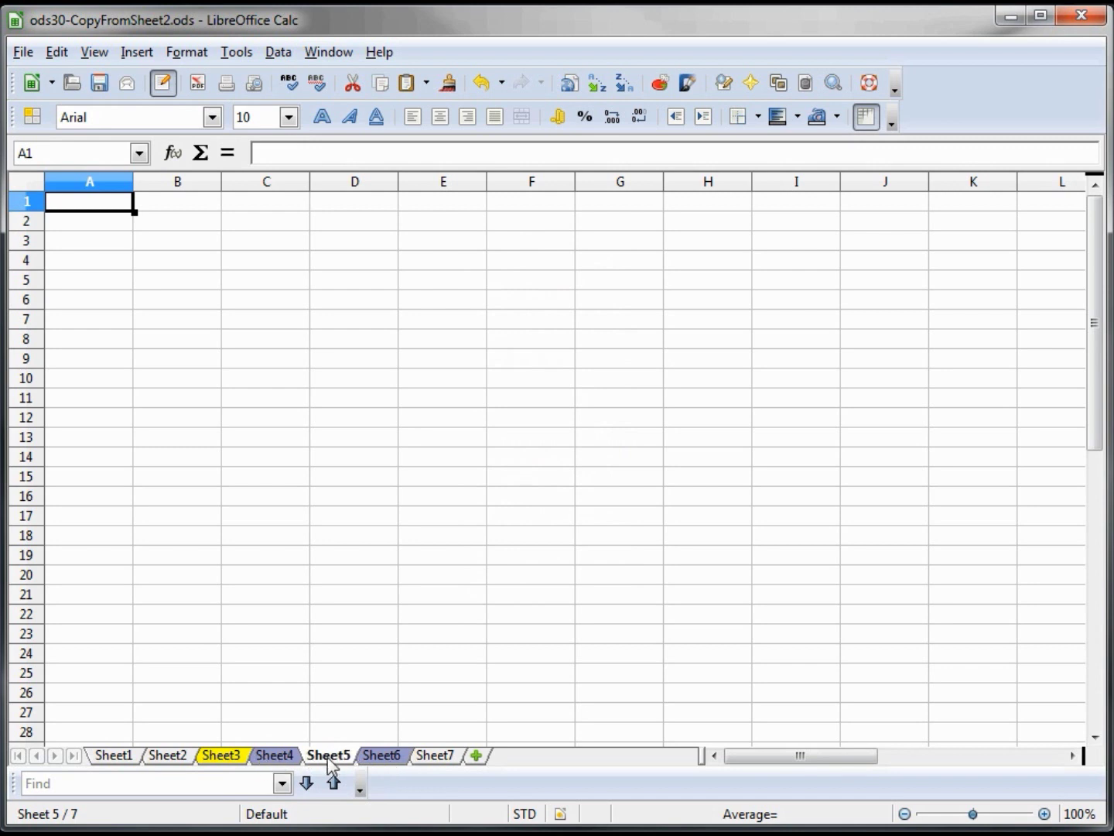
# Step: Give the Sheet7 tab the purple Sun 3 colour
pyautogui.click(276, 759)
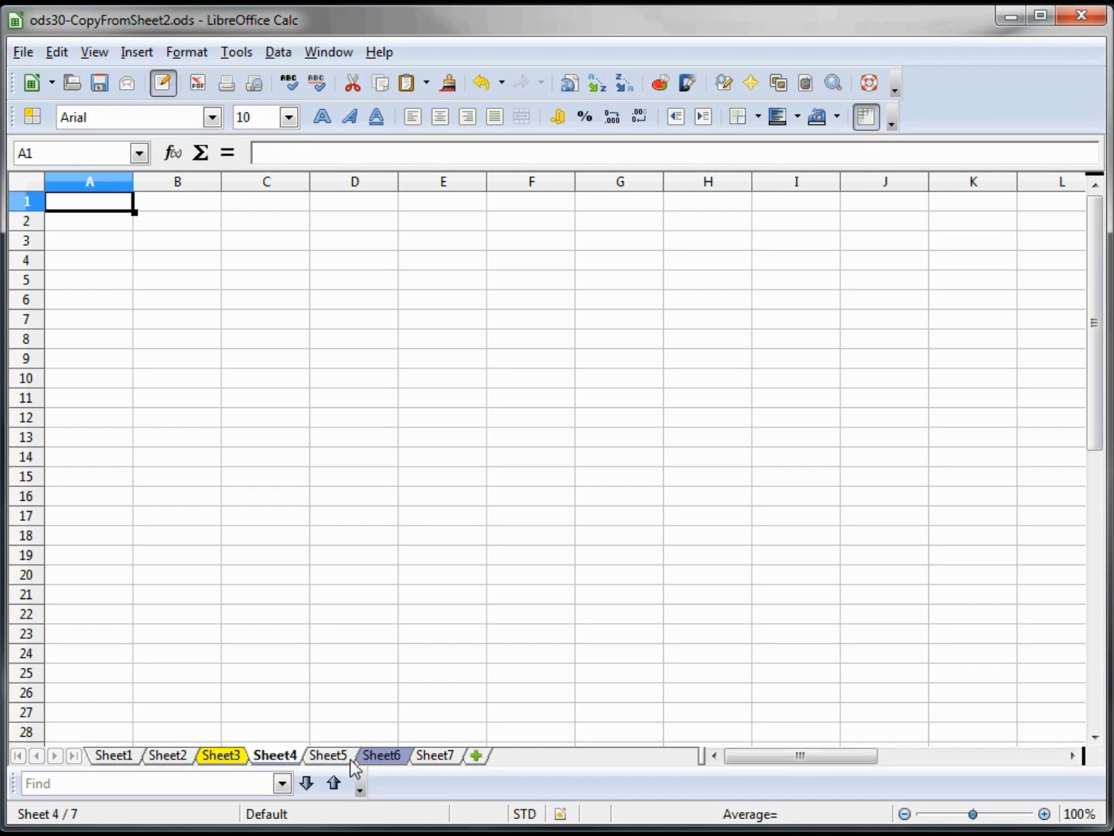
pyautogui.rightClick(440, 757)
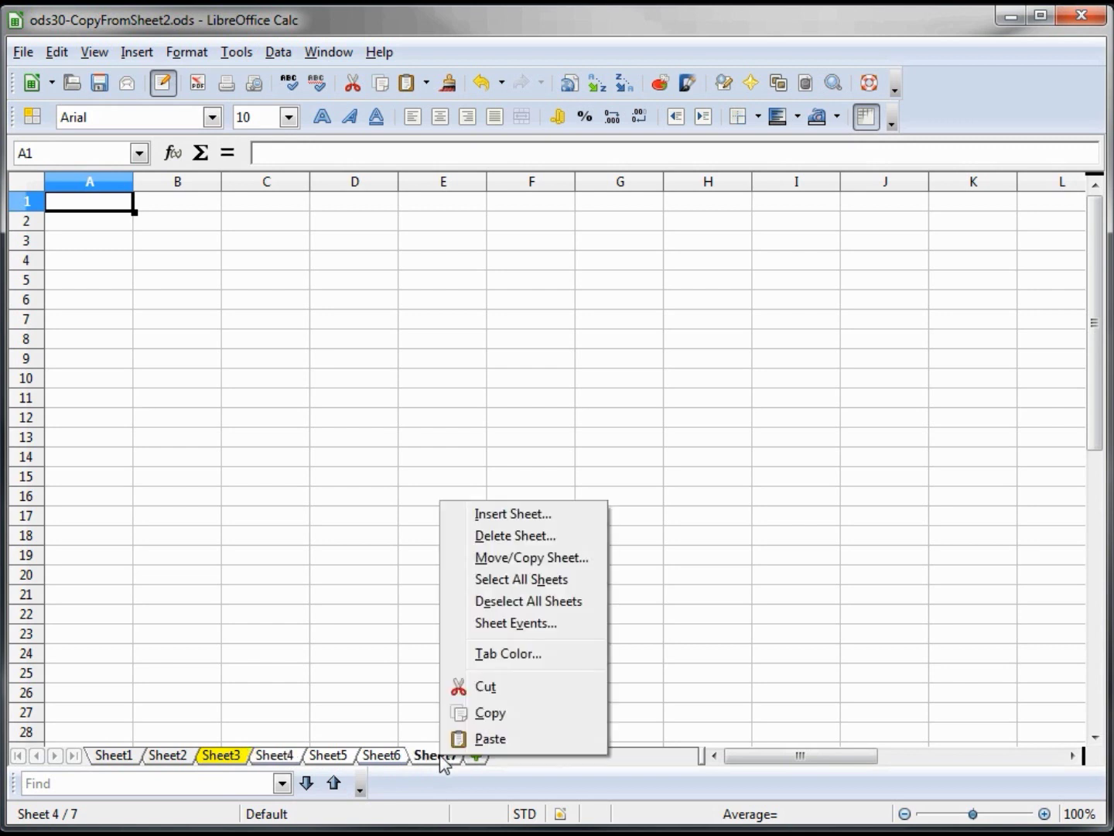
pyautogui.click(500, 659)
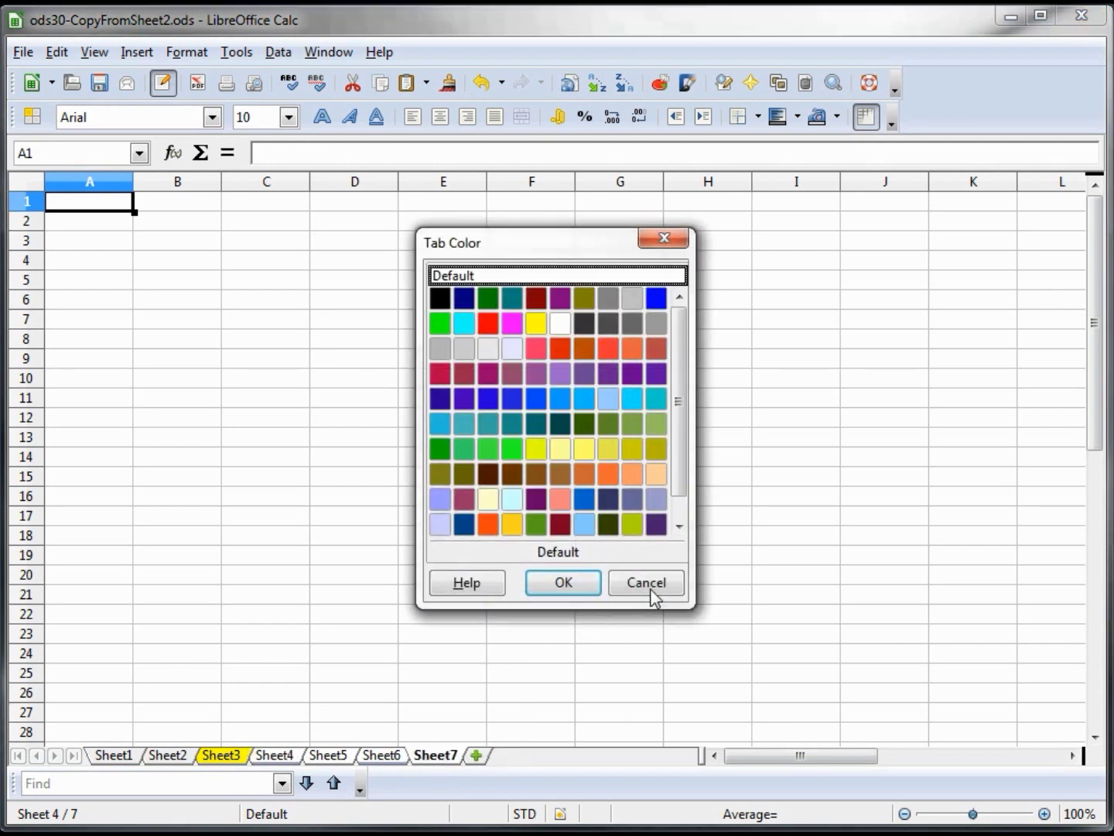
pyautogui.click(651, 498)
pyautogui.click(586, 587)
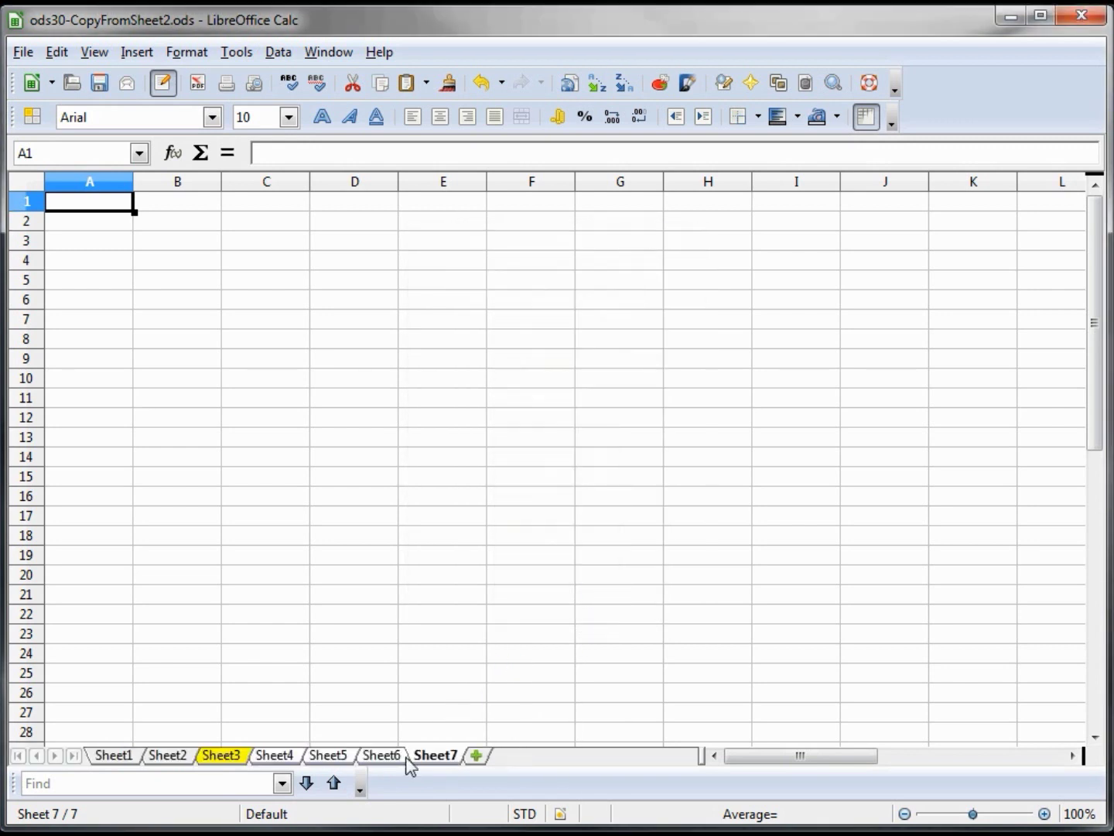
# Step: Browse the coloured tabs from Sheet4 to Sheet7 and end on Sheet3
pyautogui.click(283, 758)
pyautogui.keyDown('shift'); pyautogui.click(234, 758); pyautogui.keyUp('shift')
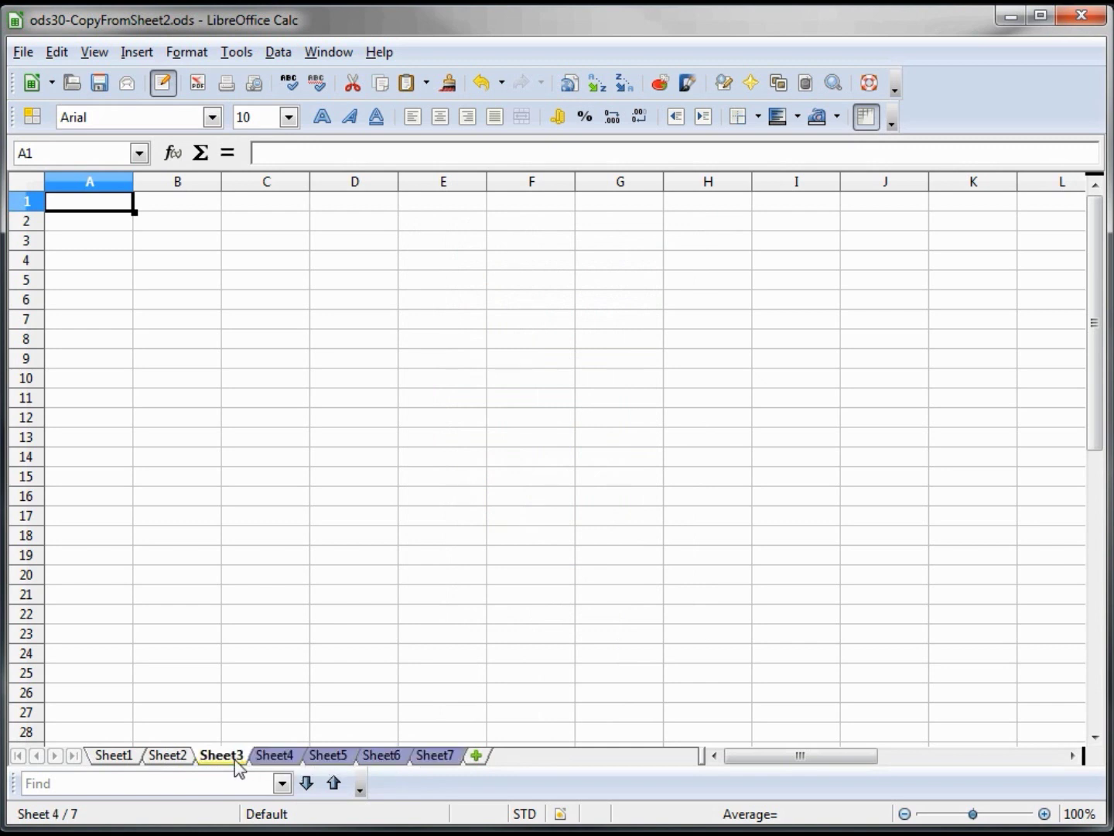
pyautogui.moveTo(238, 766); pyautogui.dragTo(445, 765)
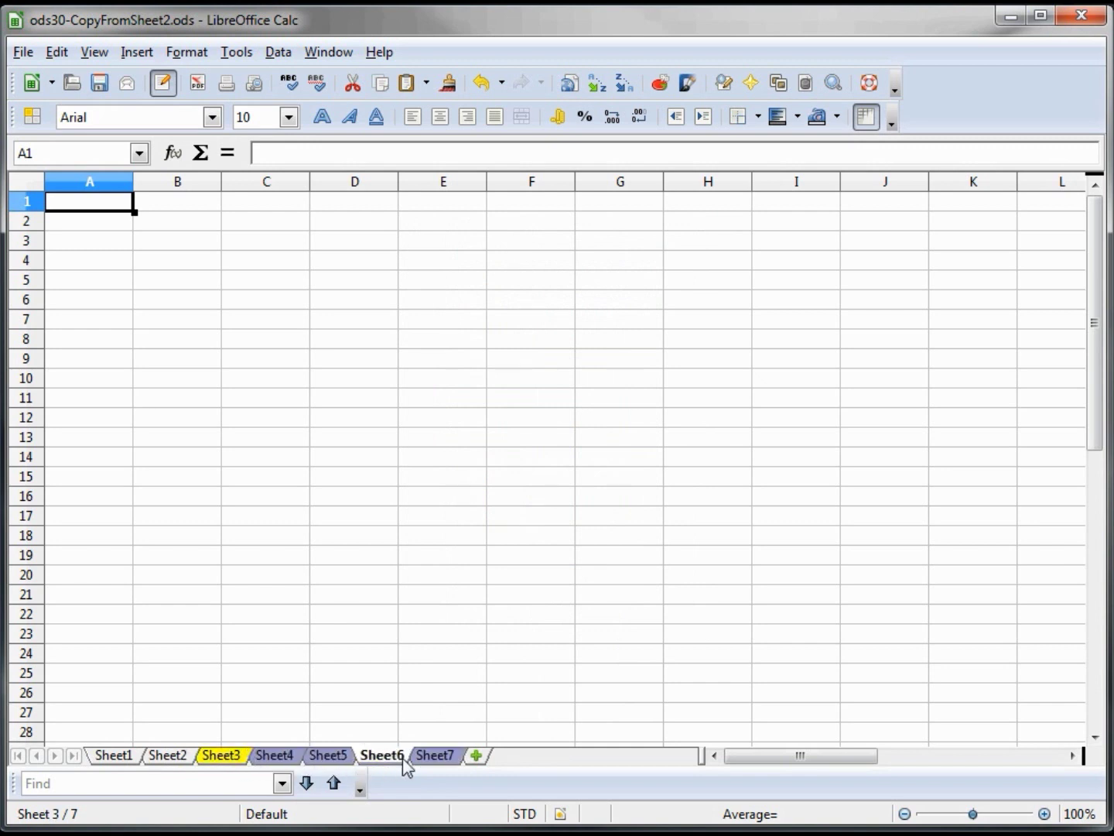
pyautogui.click(446, 765)
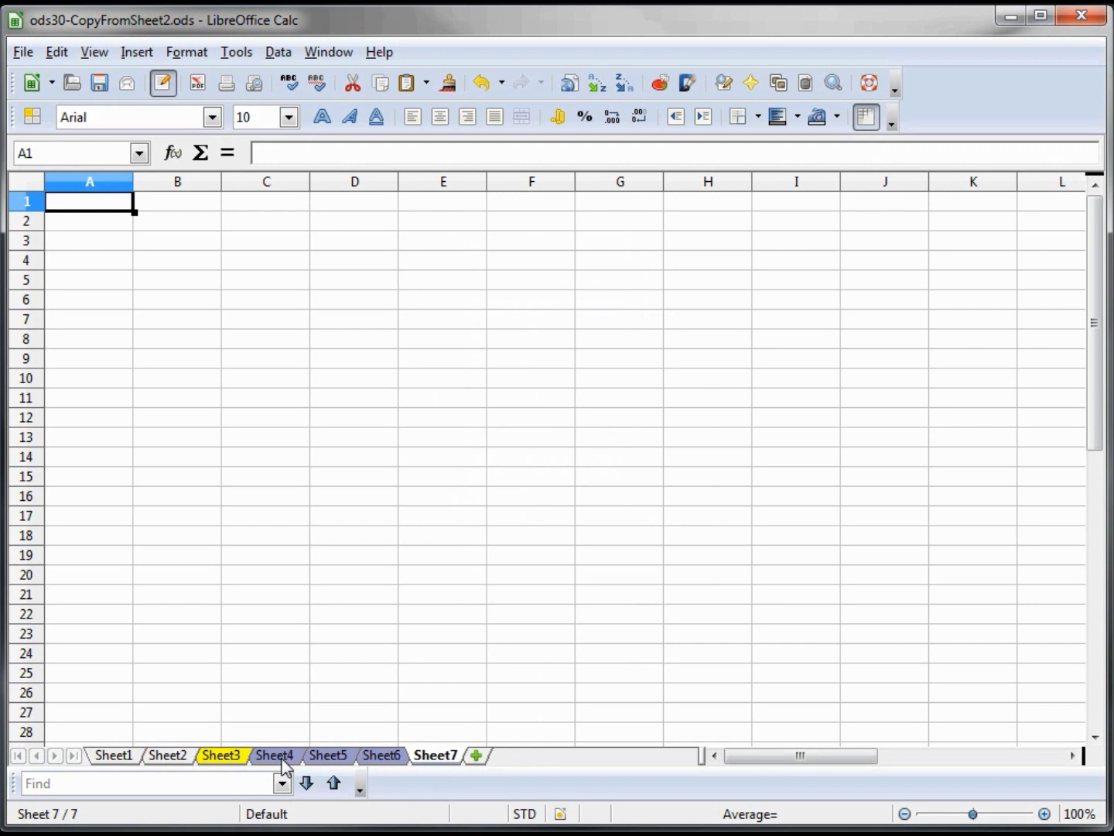
pyautogui.click(229, 763)
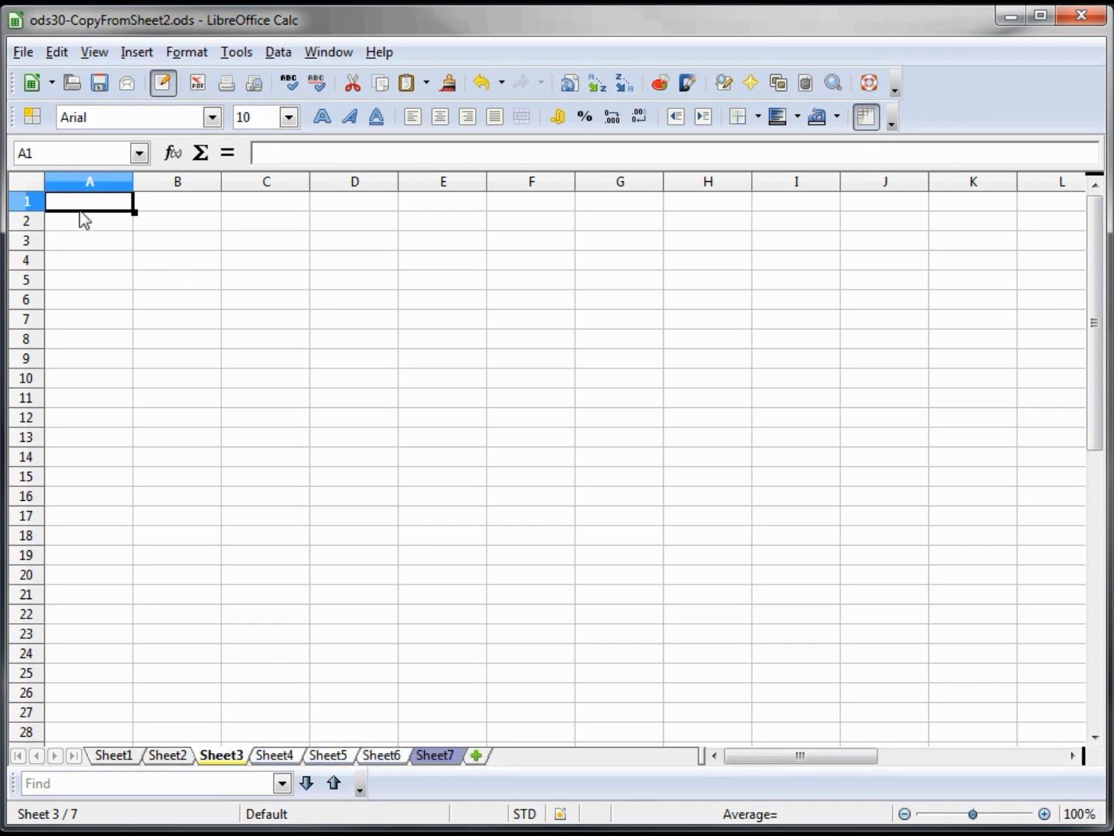
# Step: Enter the row labels Income, Expensis and Profit in cells B6 to B8
pyautogui.click(165, 278)
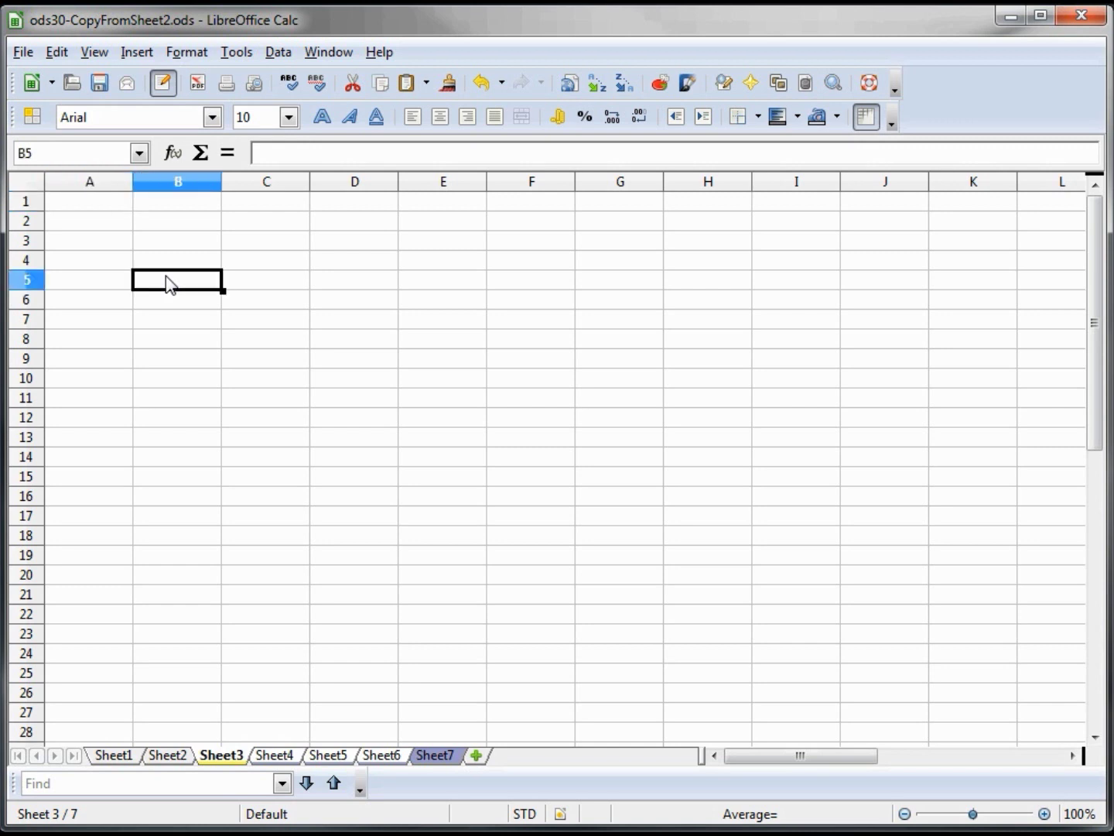
pyautogui.press('Down')
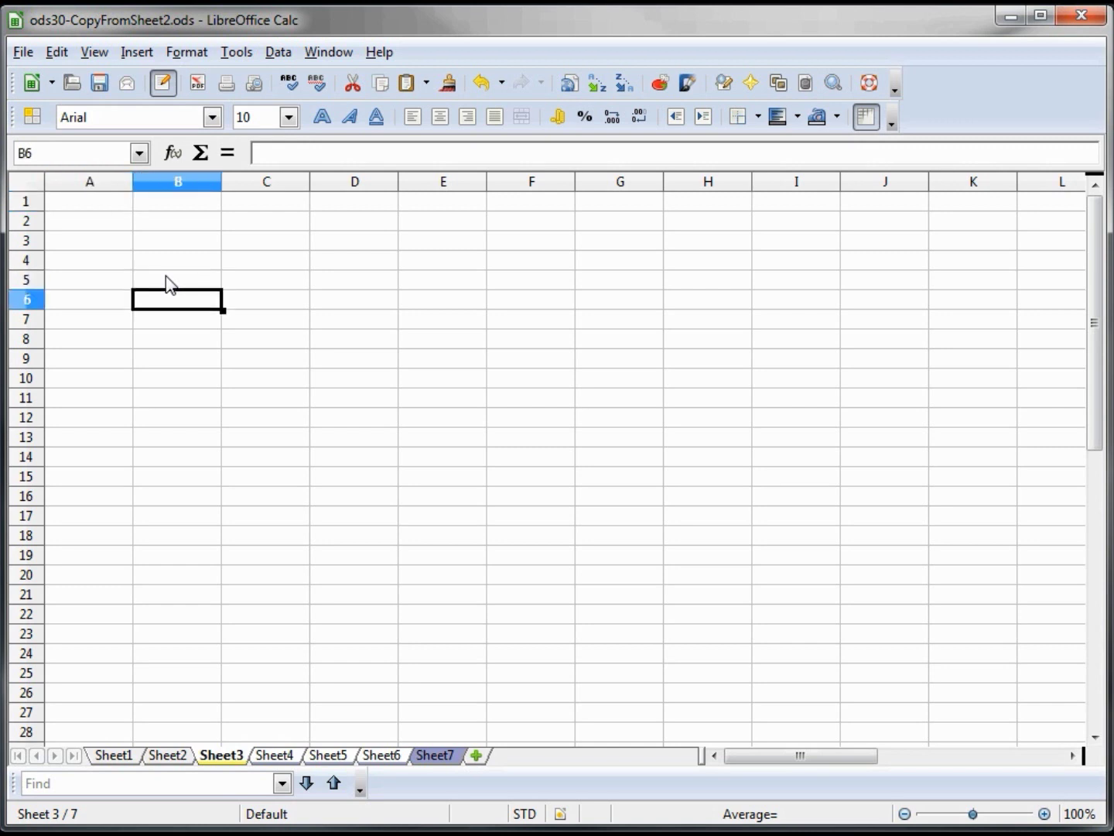
pyautogui.write('In')
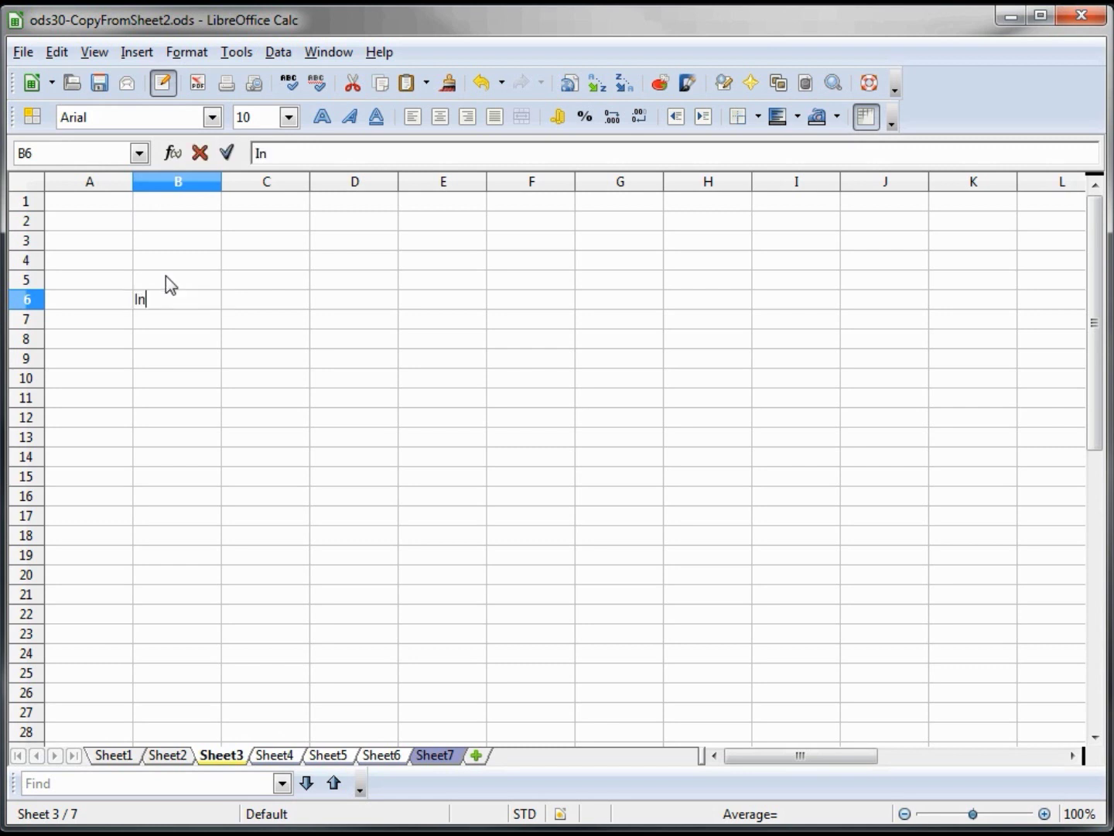
pyautogui.write('come')
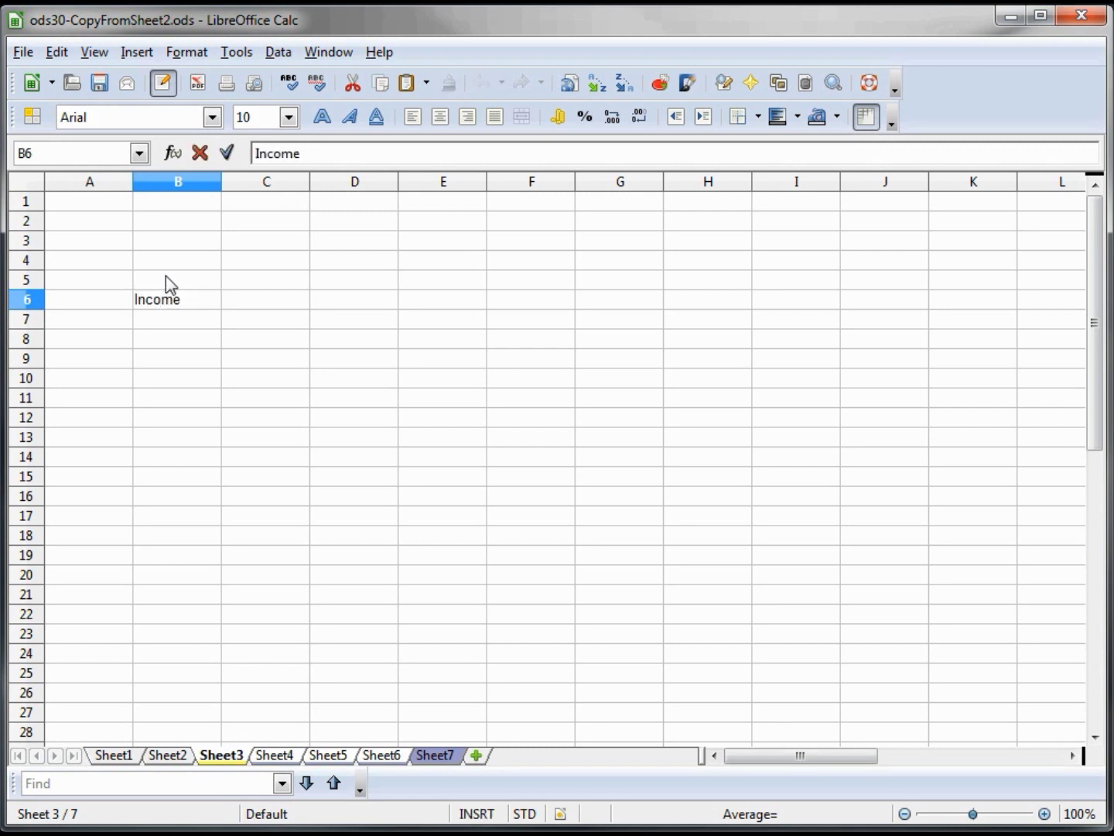
pyautogui.press('Return')
pyautogui.write('E')
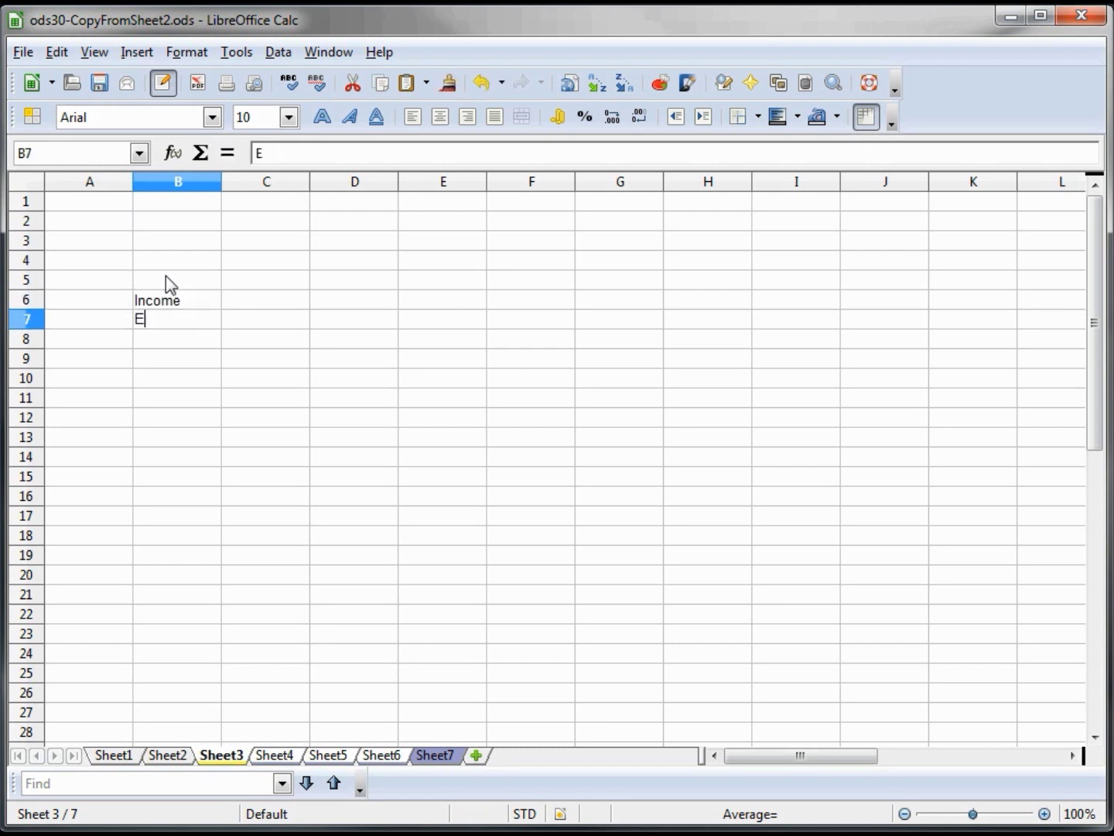
pyautogui.write('xpens')
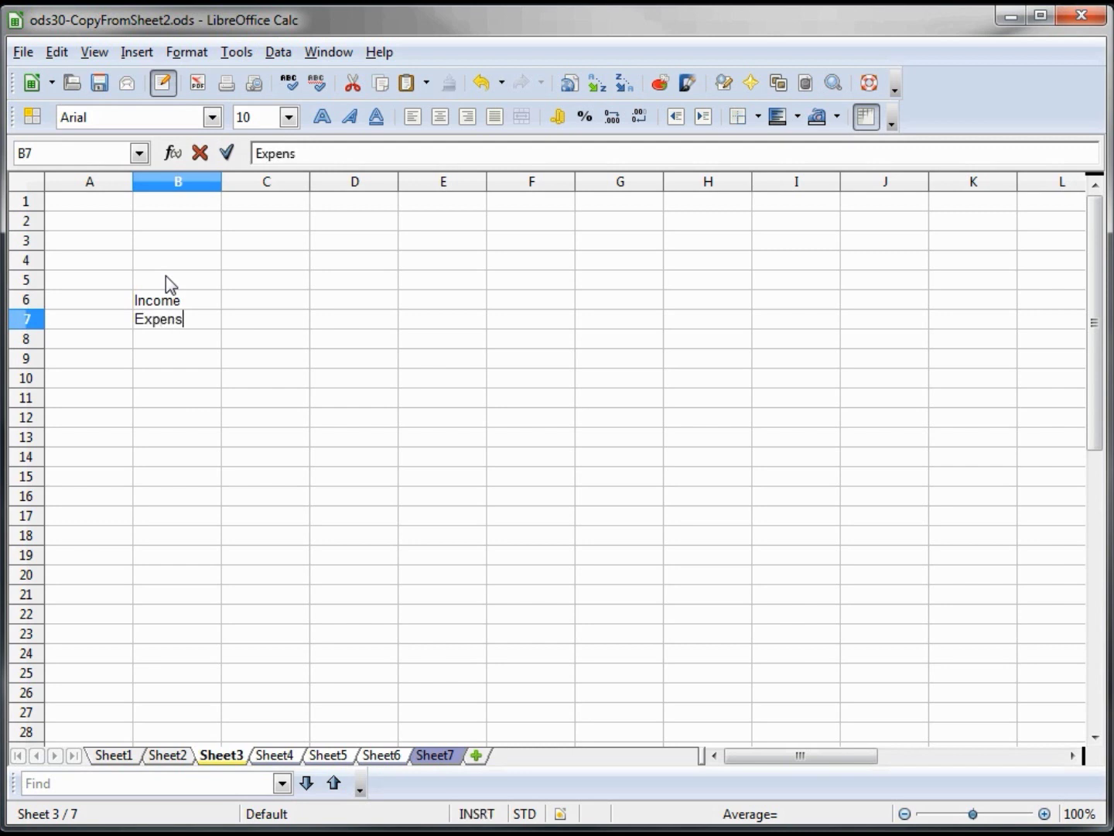
pyautogui.write('is')
pyautogui.press('Return')
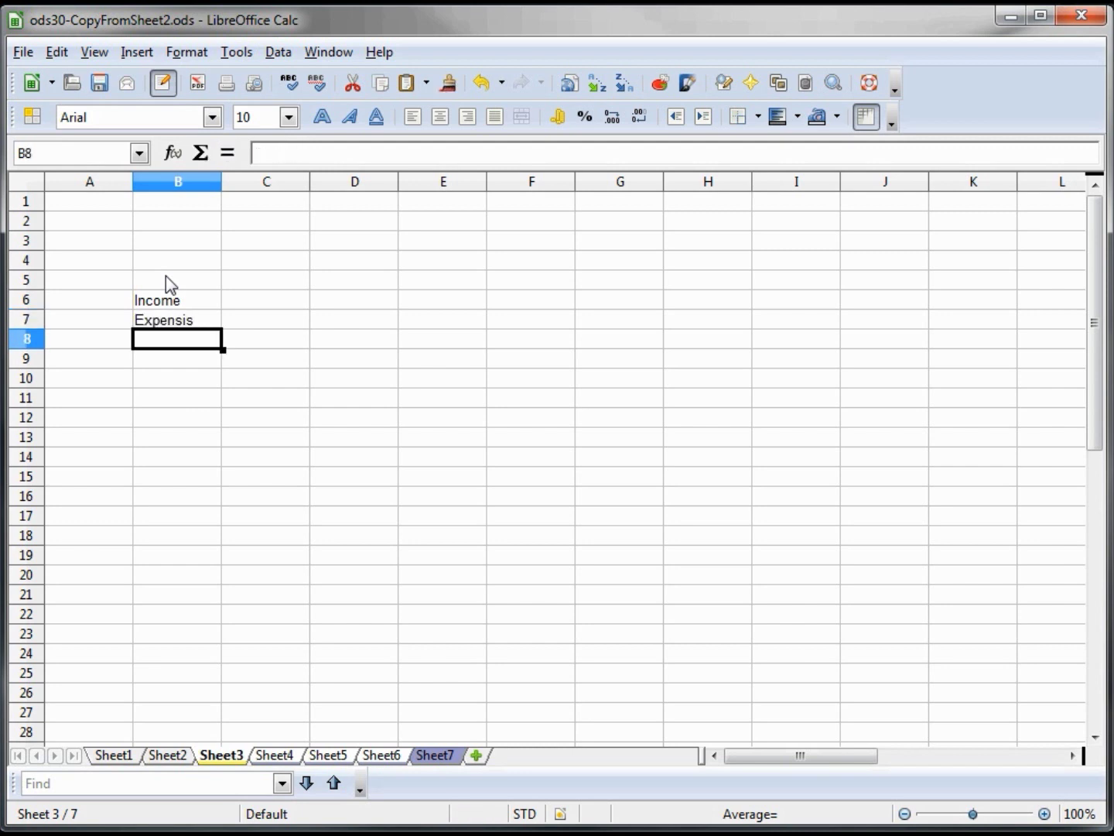
pyautogui.write('Prof')
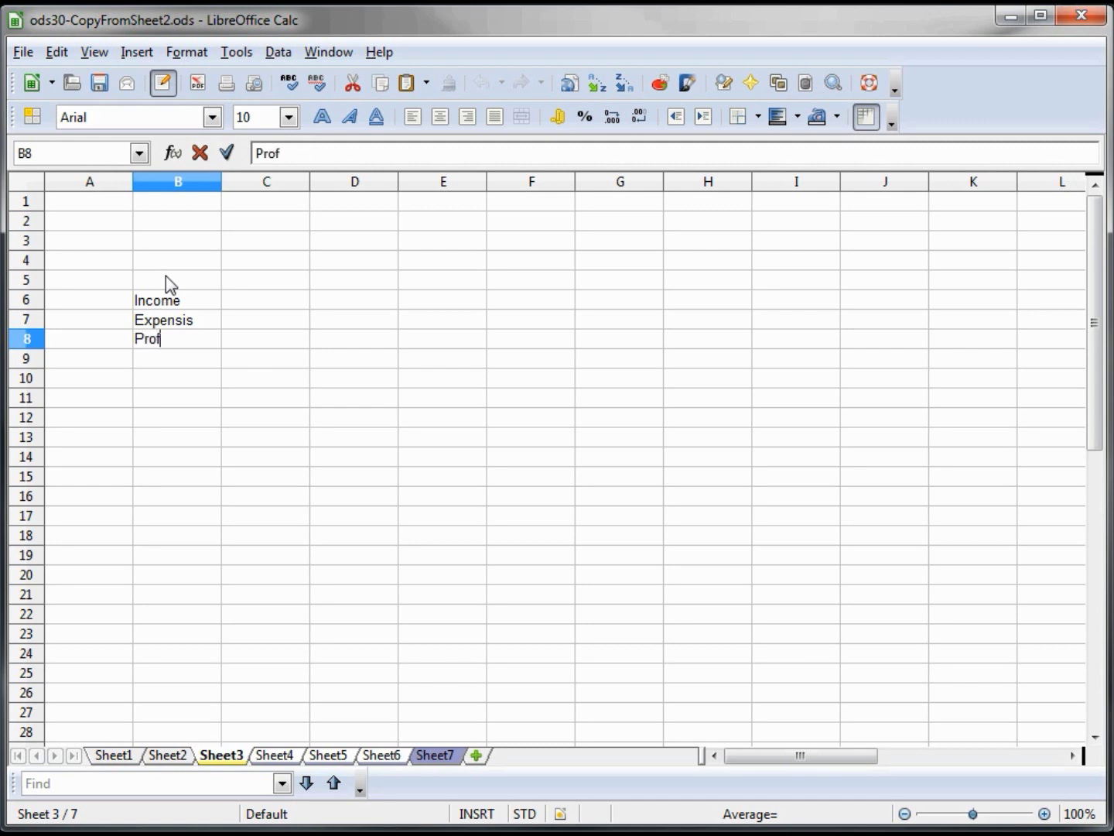
pyautogui.write('it')
pyautogui.press('Up')
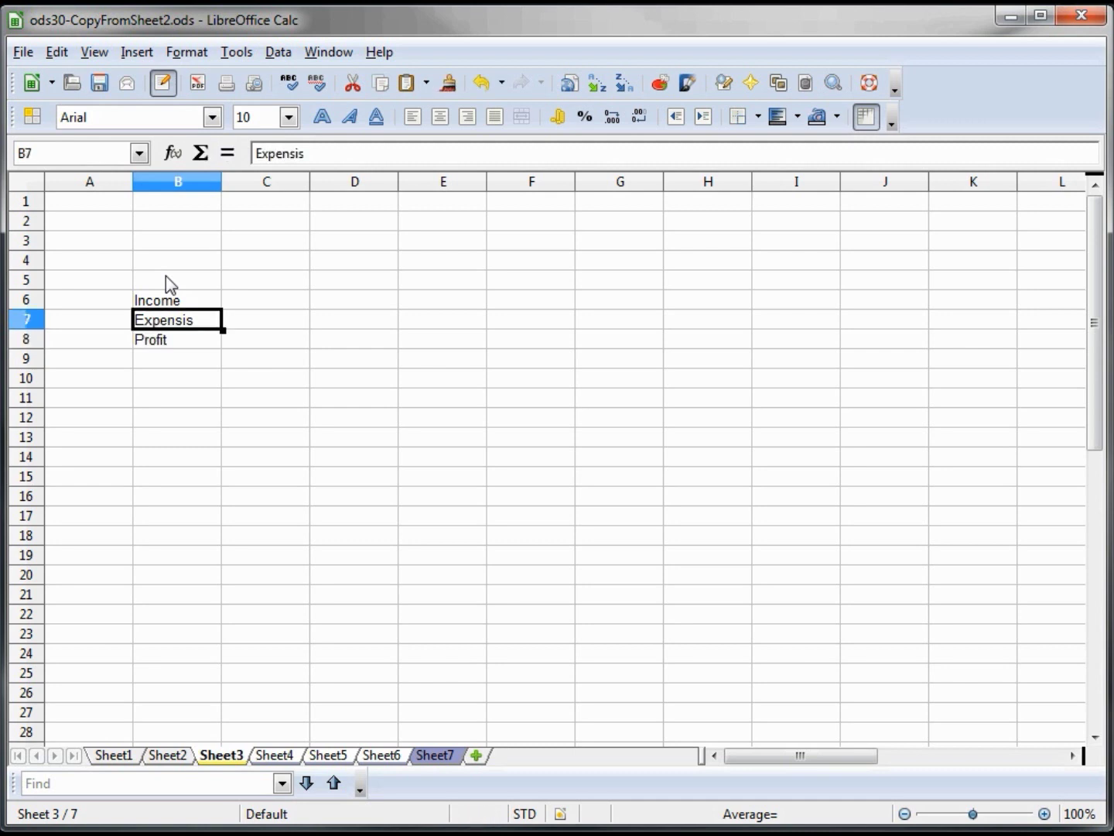
pyautogui.press('Up')
pyautogui.press('Up')
# Step: Enter January in C5 and fill the month series across to December in N5
pyautogui.press('Right')
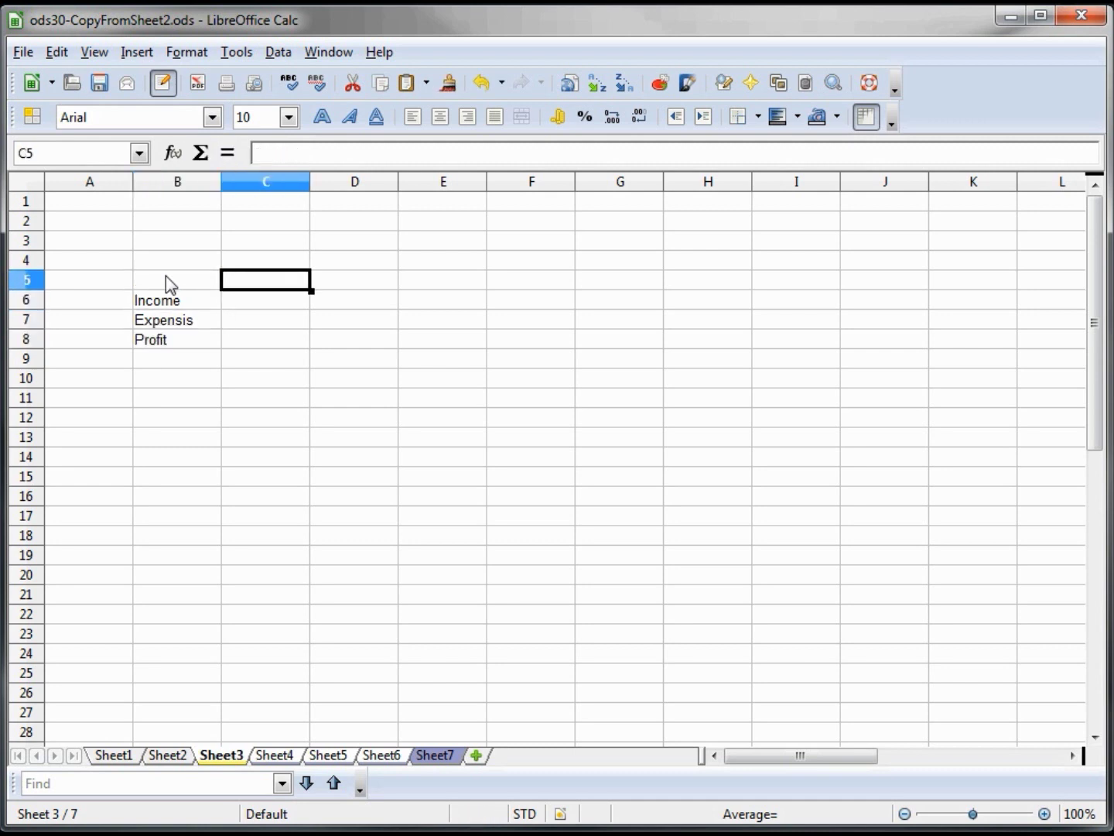
pyautogui.write('January')
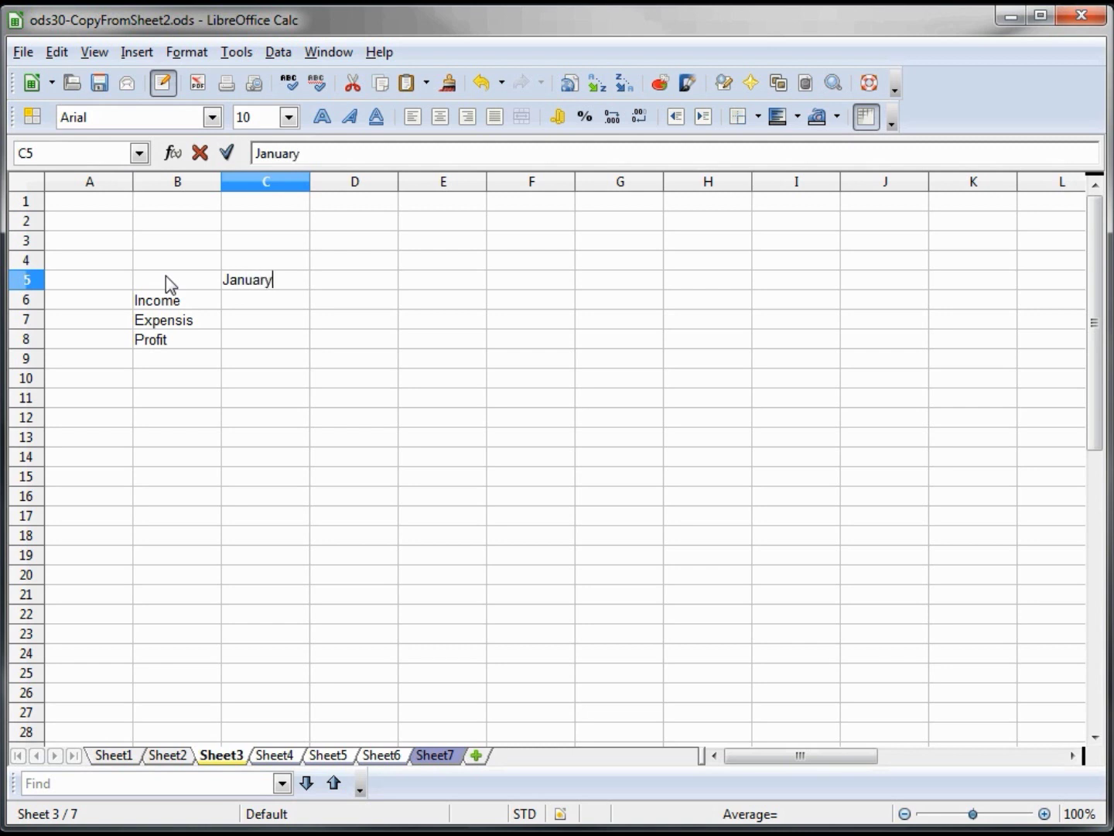
pyautogui.press('Left')
pyautogui.press('Right')
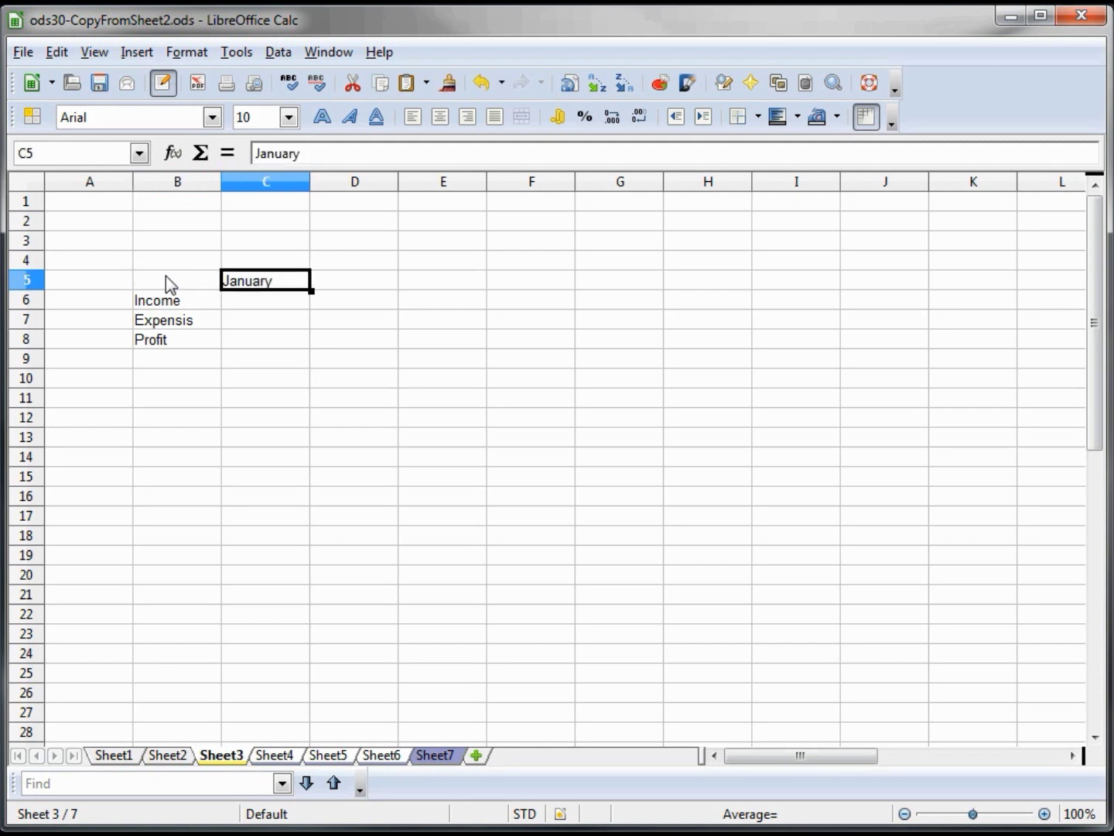
pyautogui.moveTo(310, 289); pyautogui.dragTo(1067, 292)
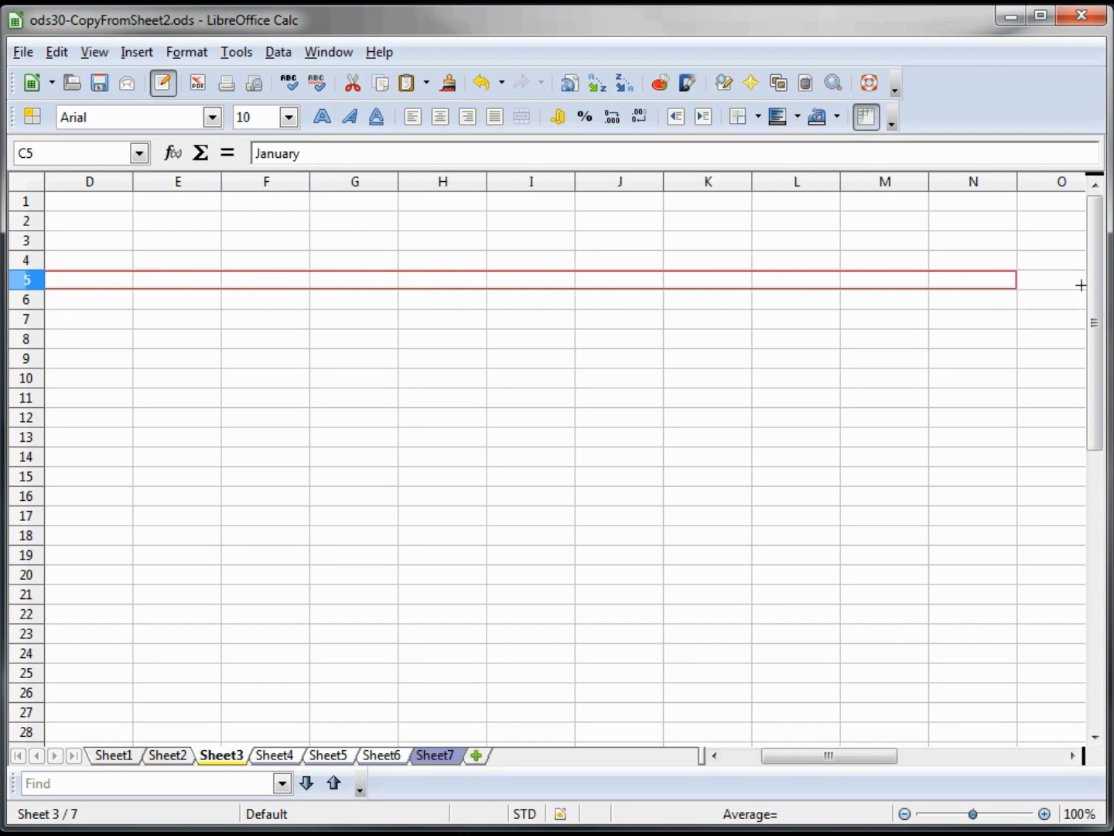
pyautogui.moveTo(1082, 288); pyautogui.dragTo(1020, 293)
# Step: Select the whole table range B5:N8
pyautogui.click(978, 343)
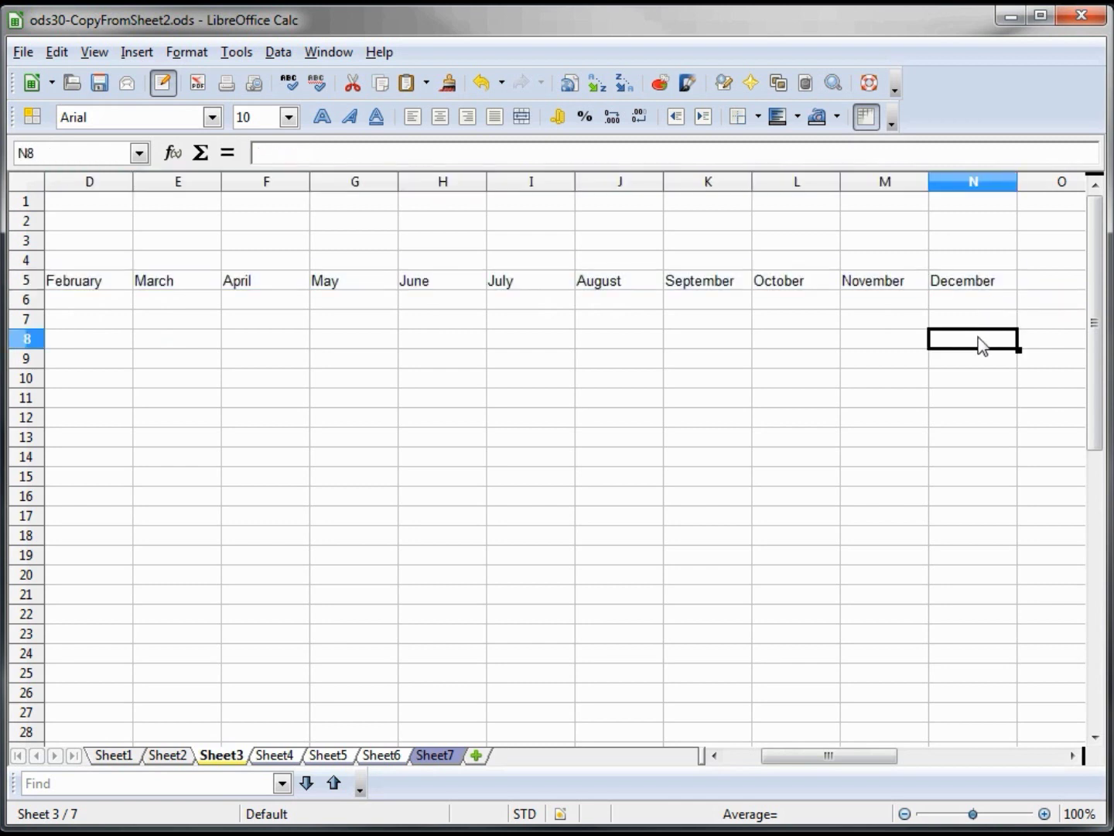
pyautogui.hotkey('shift', 'Up')
pyautogui.hotkey('shift', 'Up')
pyautogui.hotkey('shift', 'Up')
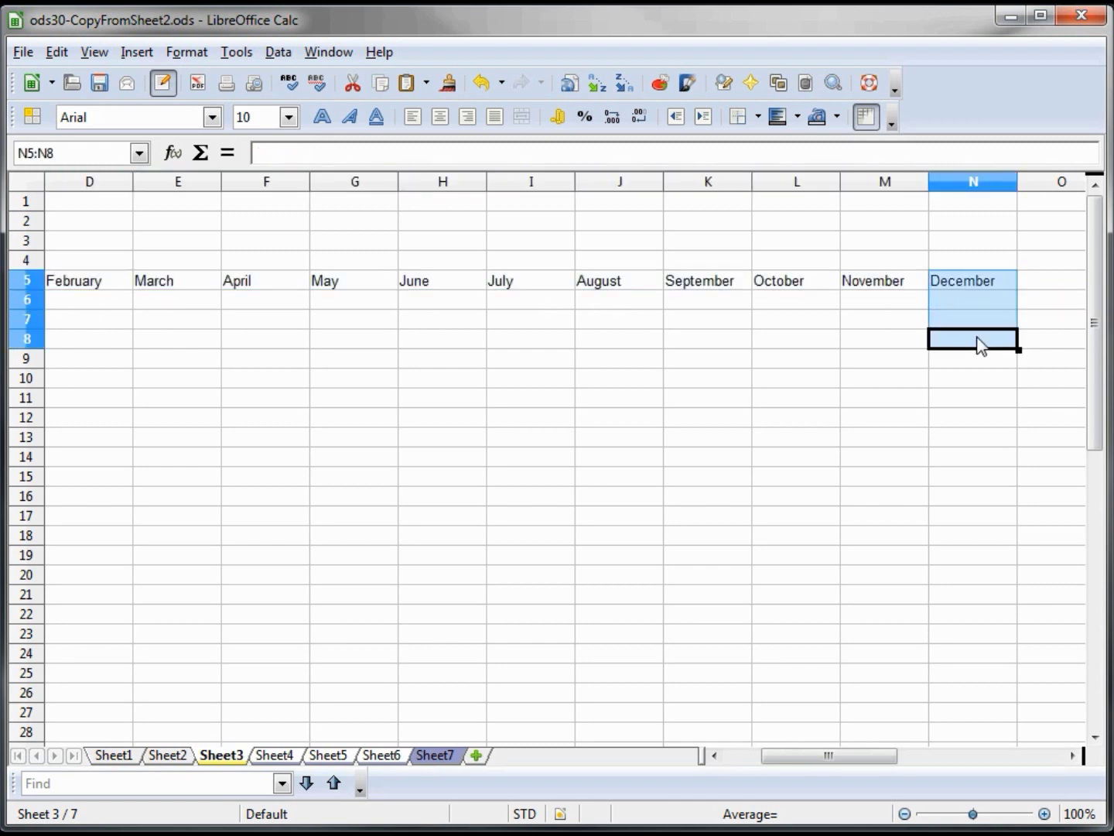
pyautogui.hotkey('shift', 'Left')
pyautogui.hotkey('shift', 'Left')
pyautogui.hotkey('shift', 'Left')
pyautogui.hotkey('shift', 'Left')
pyautogui.hotkey('shift', 'Right')
pyautogui.hotkey('shift', 'Right')
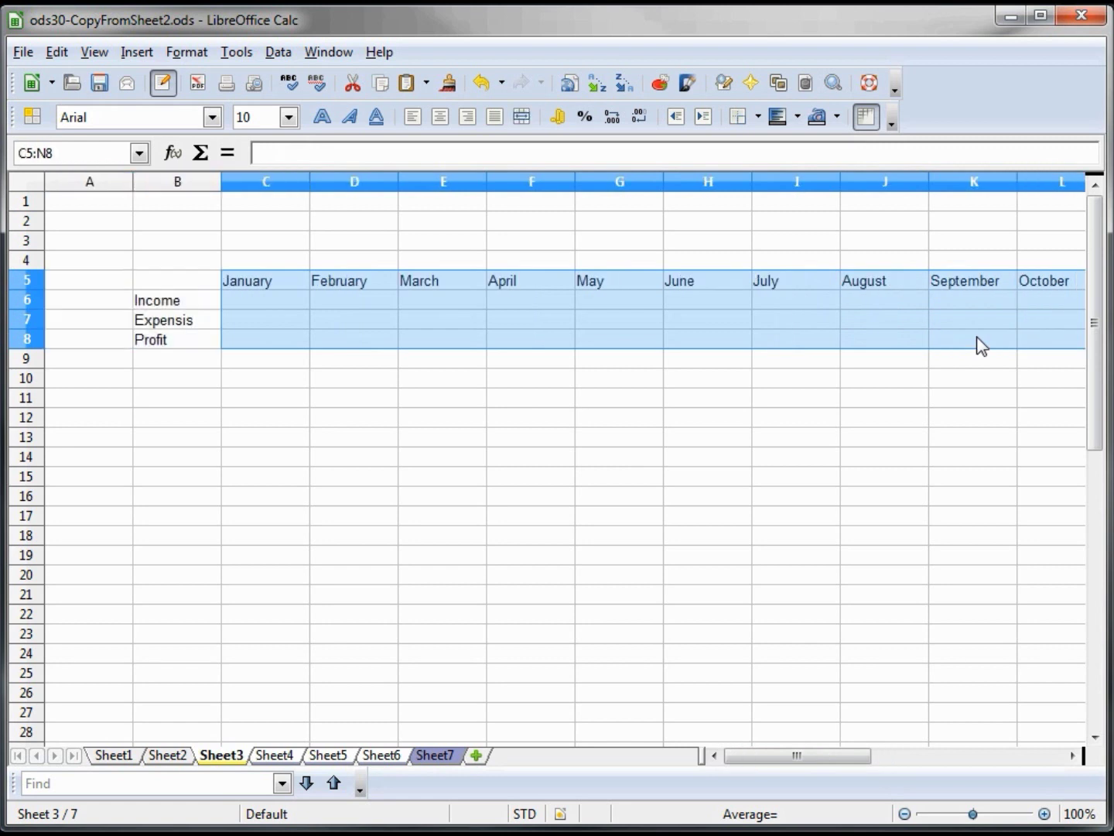
pyautogui.hotkey('shift', 'Left')
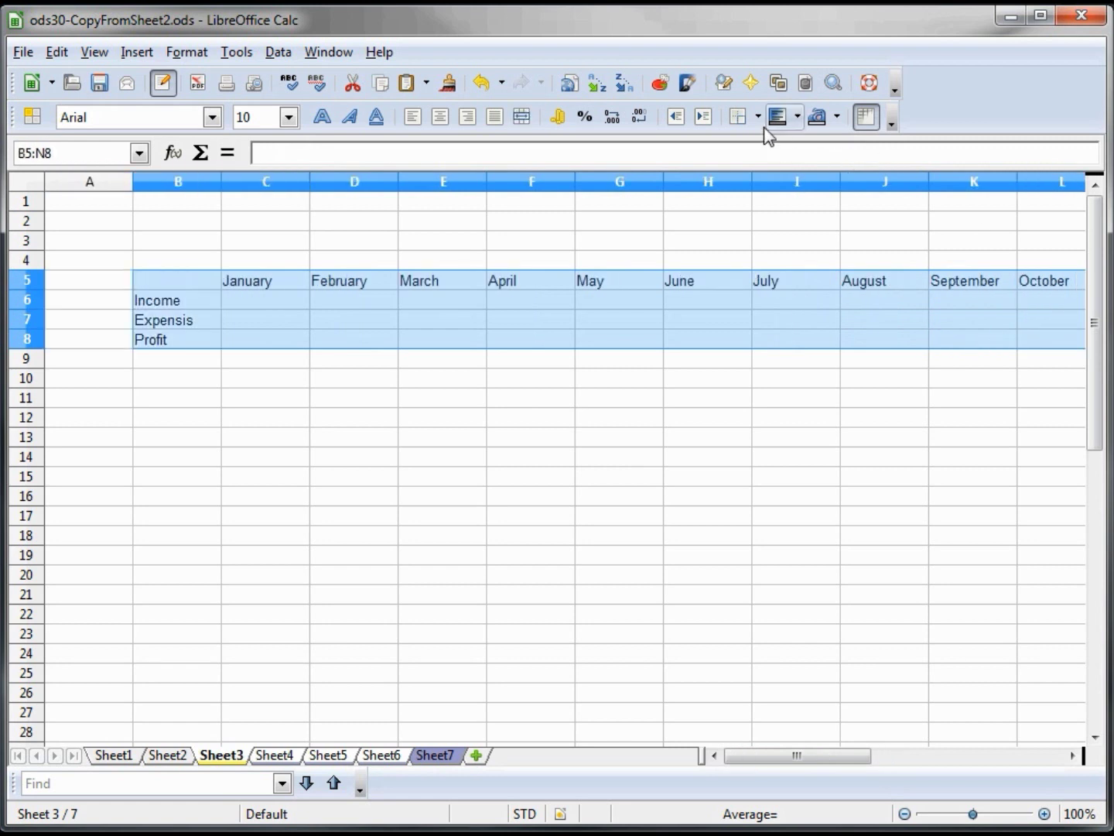
# Step: Add borders around every table cell and select the header row B5:N5
pyautogui.click(759, 117)
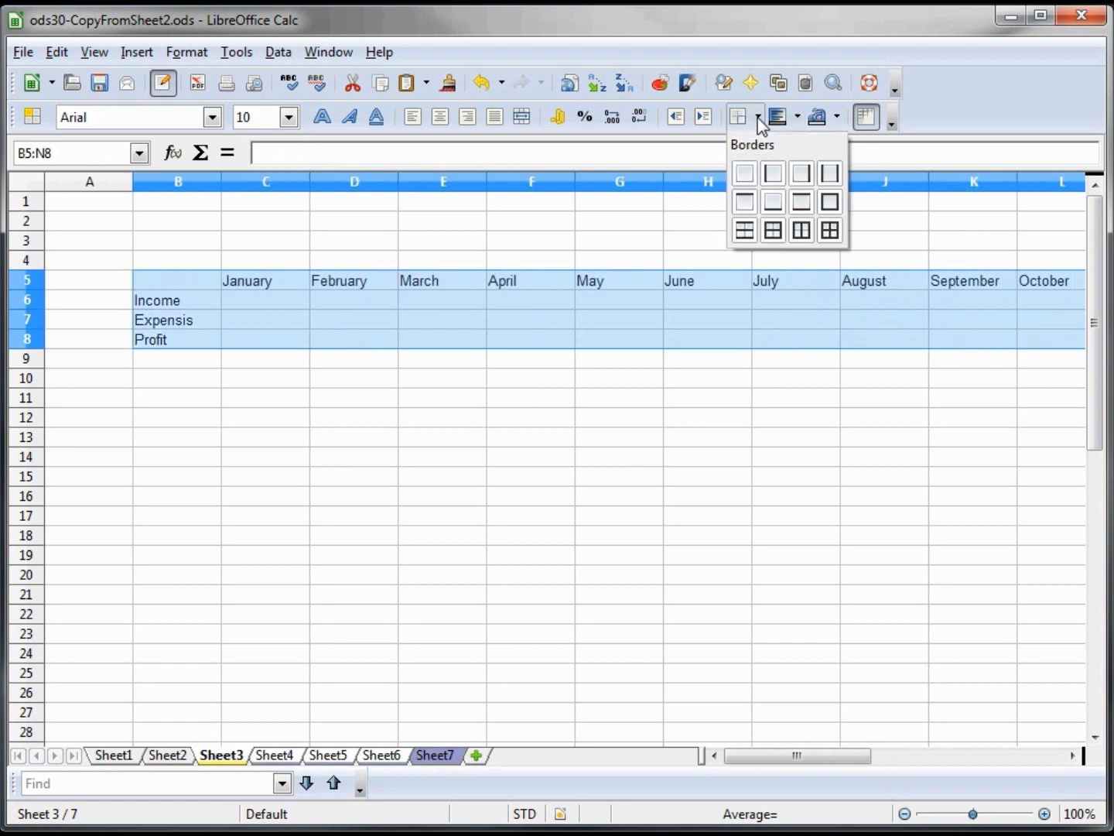
pyautogui.click(830, 229)
pyautogui.click(1044, 284)
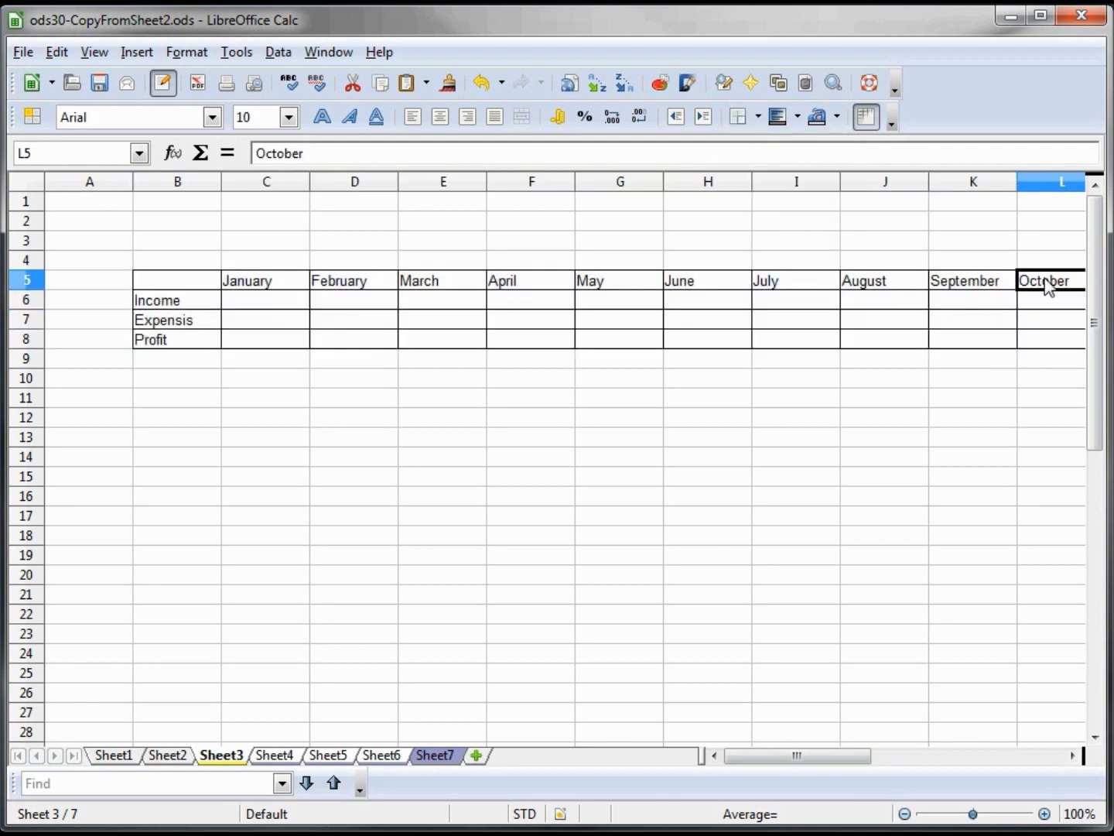
pyautogui.press('Right')
pyautogui.press('Right')
pyautogui.press('Right')
pyautogui.press('Left')
pyautogui.hotkey('shift', 'Left')
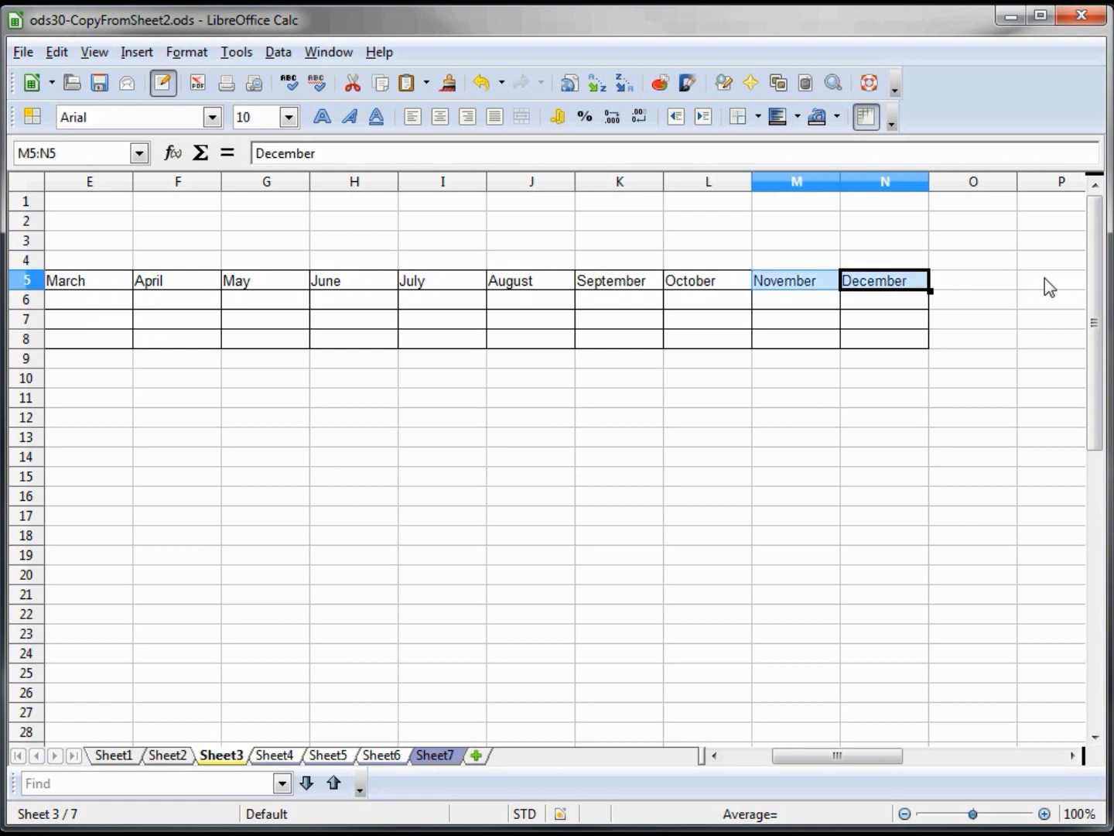
pyautogui.hotkey('shift', 'Left')
pyautogui.hotkey('shift', 'Left')
pyautogui.hotkey('shift', 'Left')
pyautogui.hotkey('shift', 'Left')
pyautogui.hotkey('shift', 'Left')
pyautogui.hotkey('shift', 'Left')
pyautogui.hotkey('shift', 'Right')
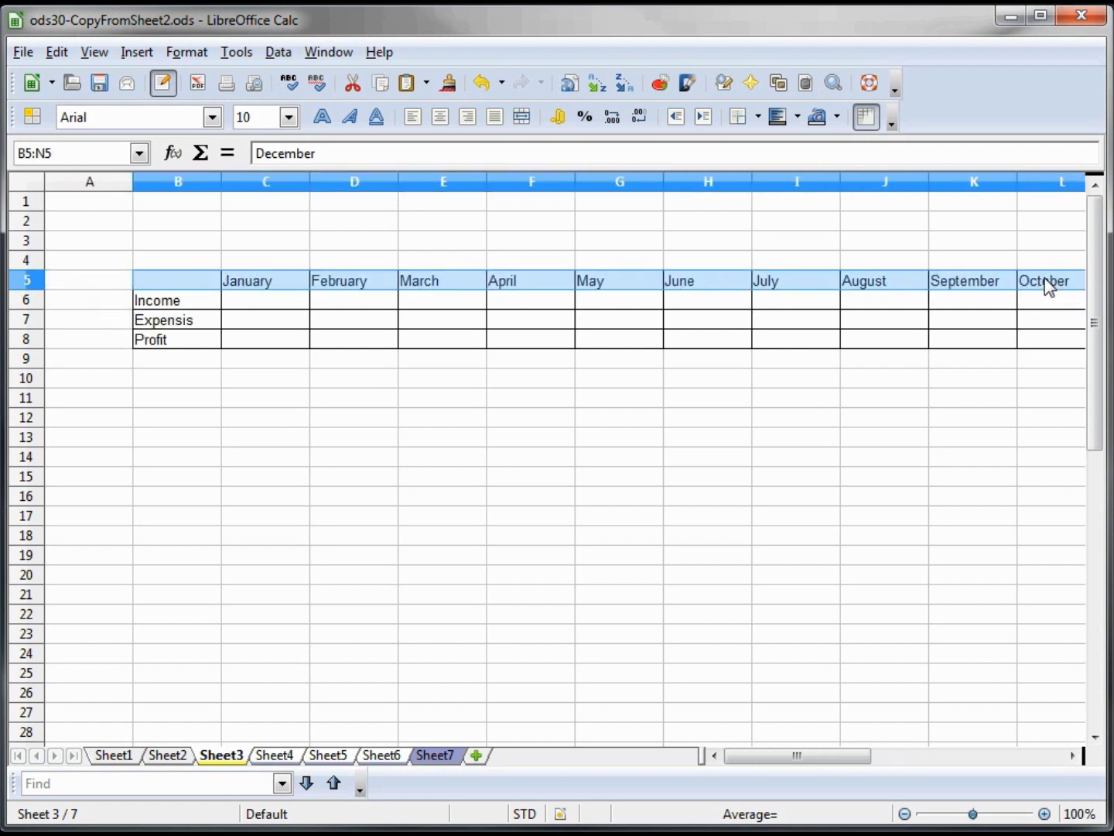
# Step: Shade the month headers light blue and make them bold and centred
pyautogui.click(797, 117)
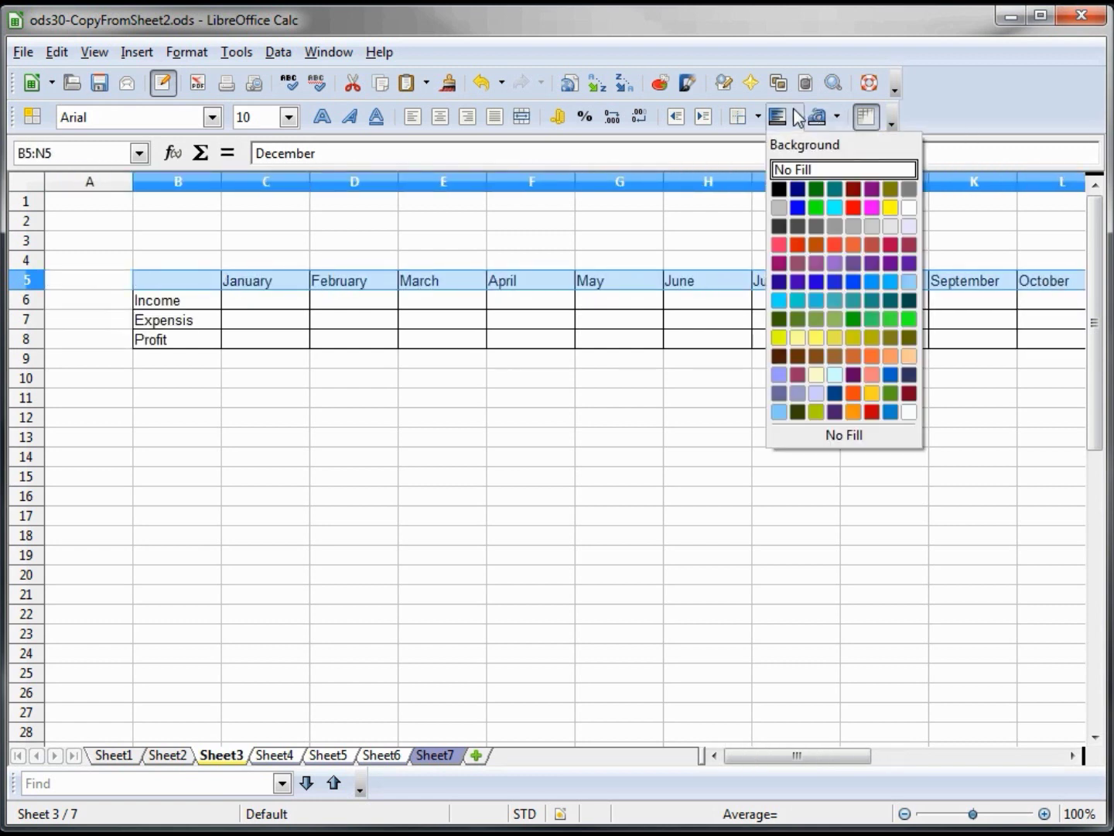
pyautogui.click(838, 375)
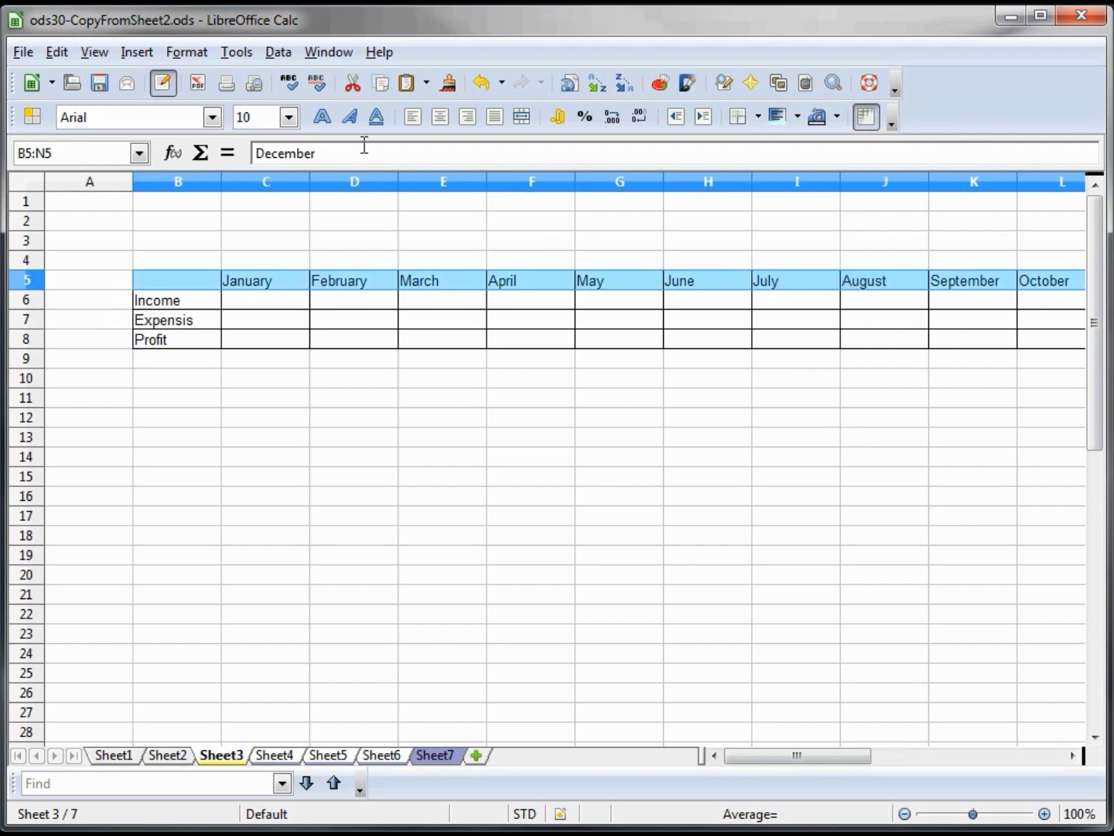
pyautogui.click(322, 117)
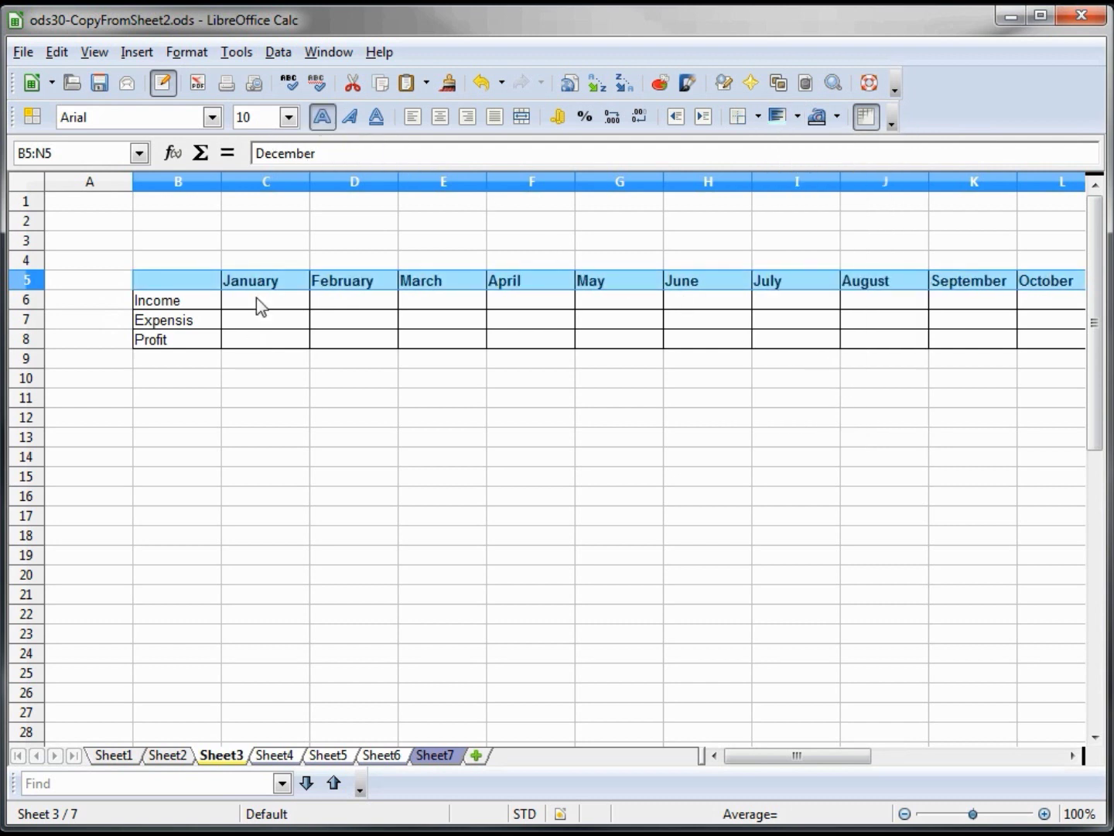
pyautogui.click(440, 117)
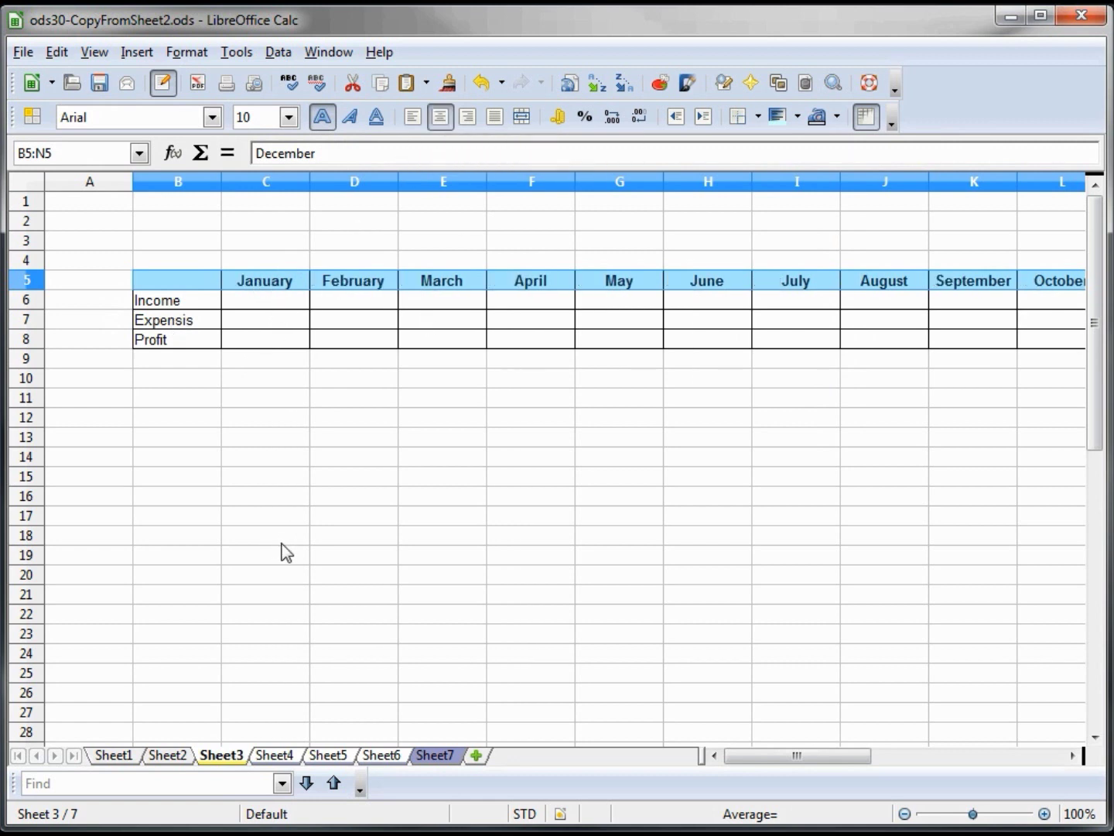
pyautogui.rightClick(264, 758)
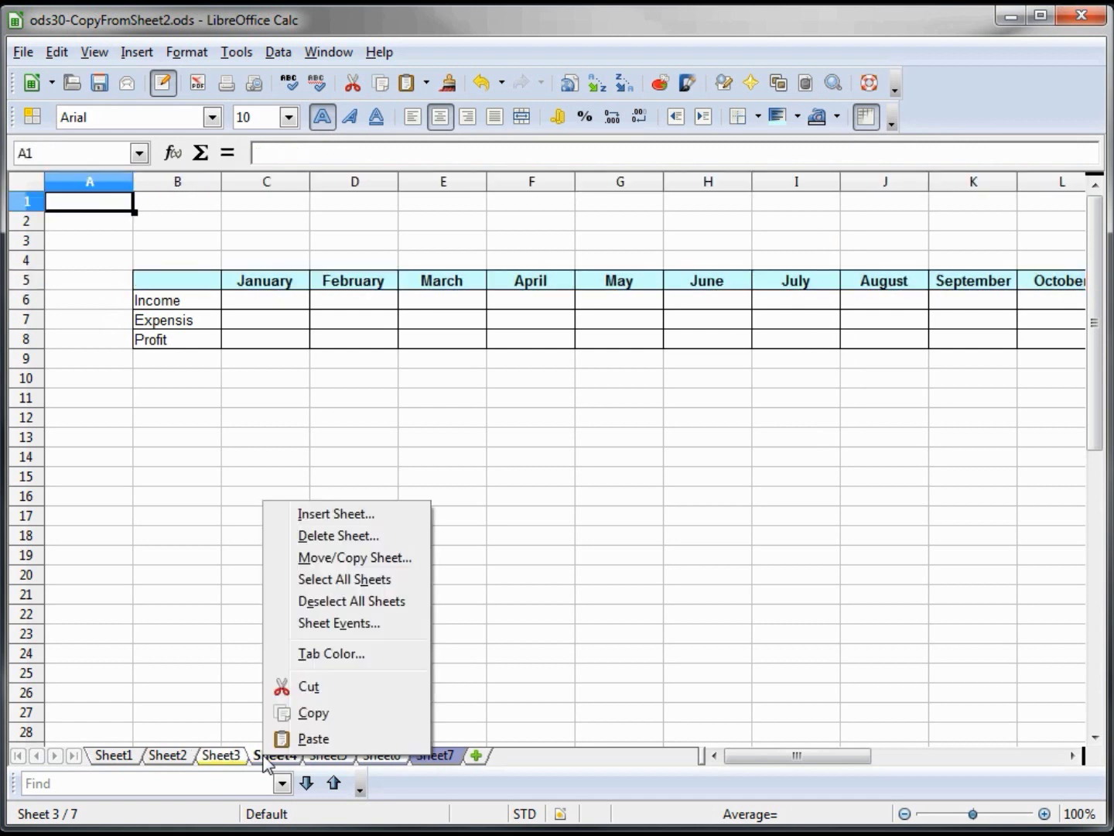
# Step: Deselect the grouped sheets, check the table on Sheet3–Sheet6, then group Sheet3 through Sheet6
pyautogui.click(343, 602)
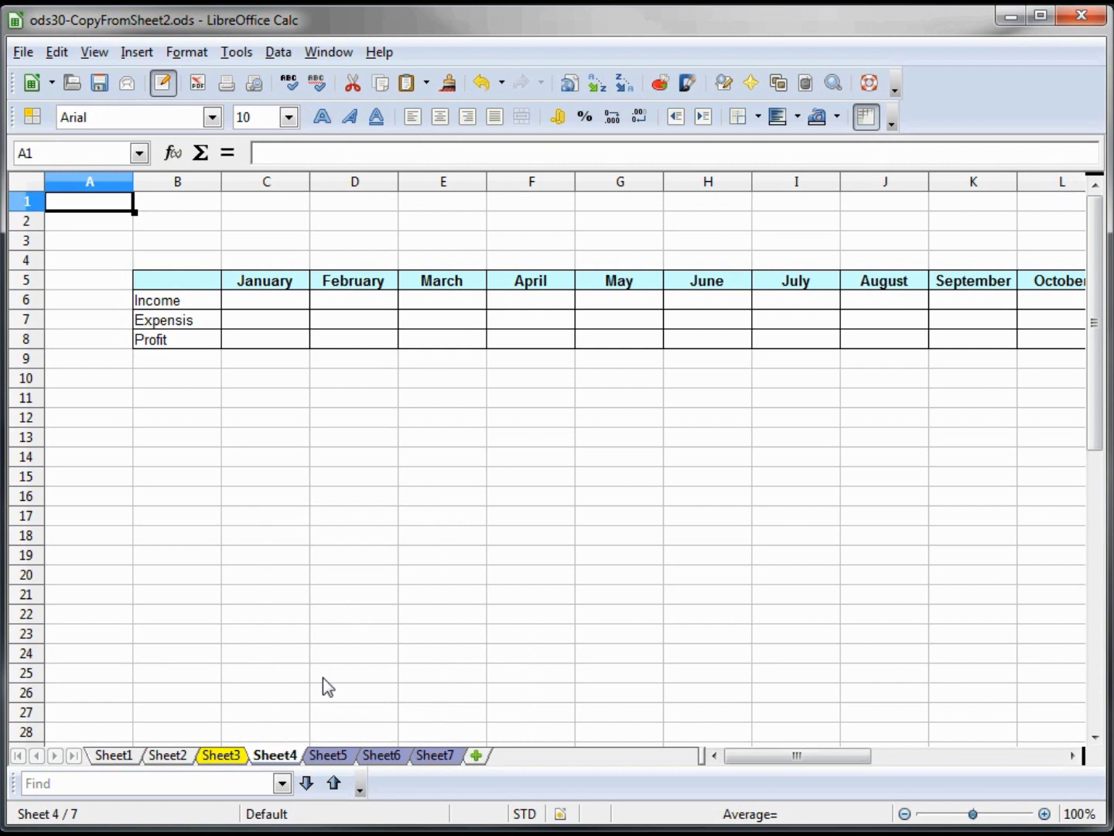
pyautogui.click(221, 756)
pyautogui.click(276, 756)
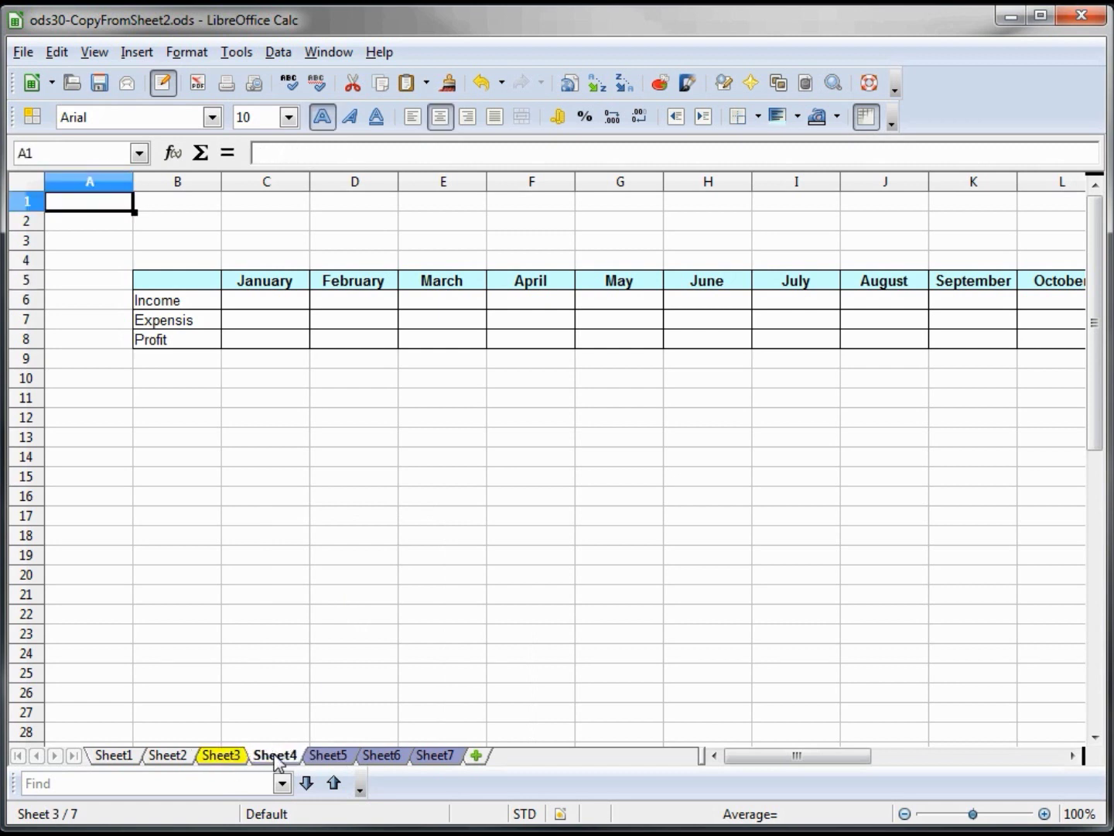
pyautogui.click(329, 758)
pyautogui.click(376, 758)
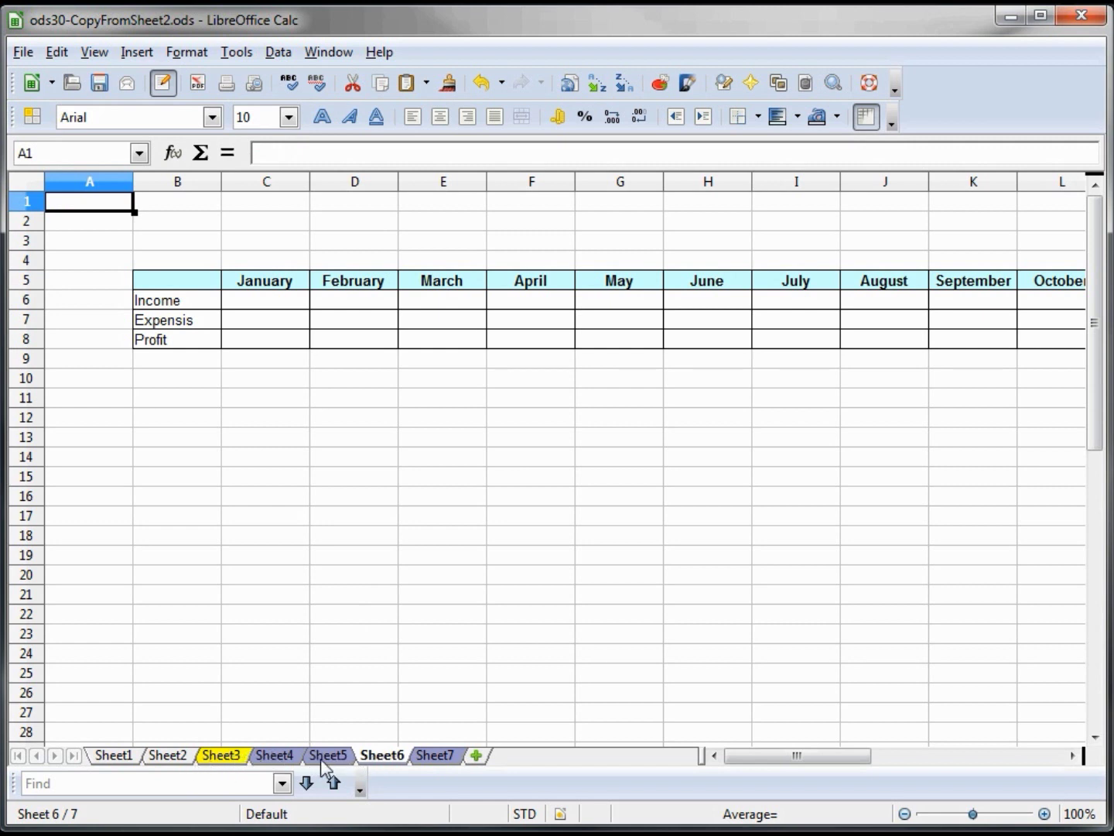
pyautogui.keyDown('shift'); pyautogui.click(233, 758); pyautogui.keyUp('shift')
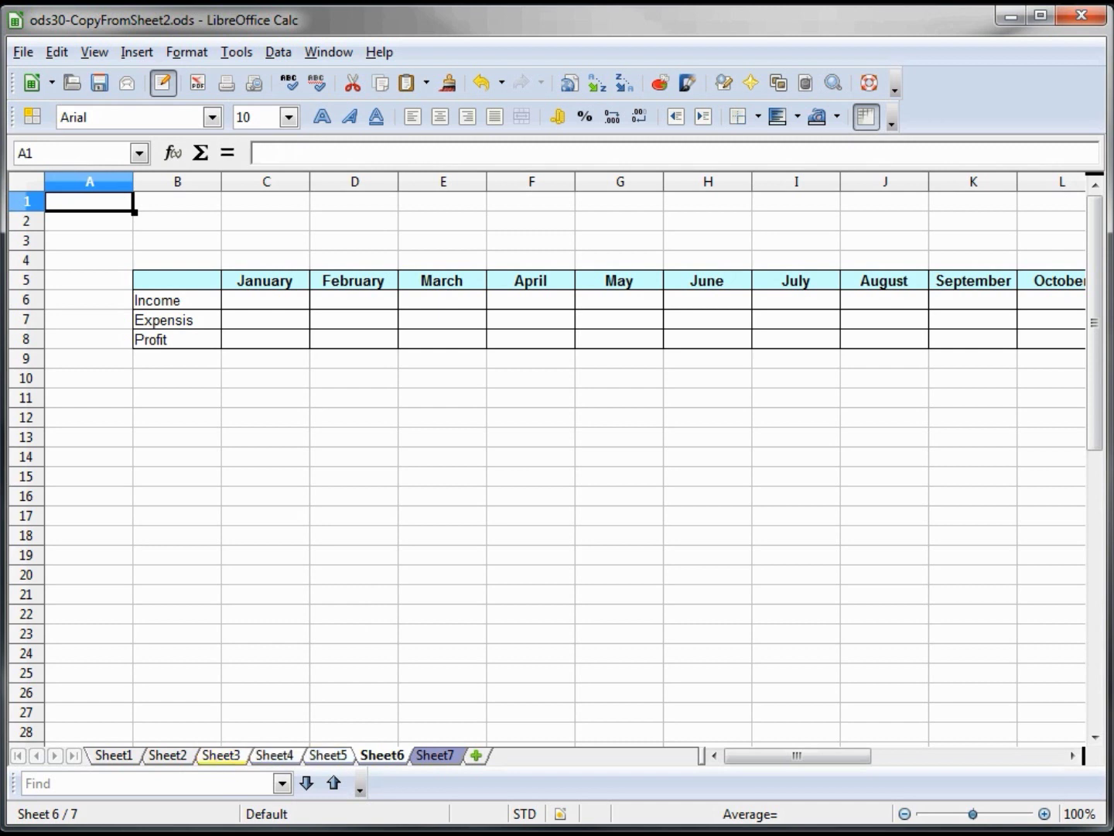
pyautogui.click(175, 226)
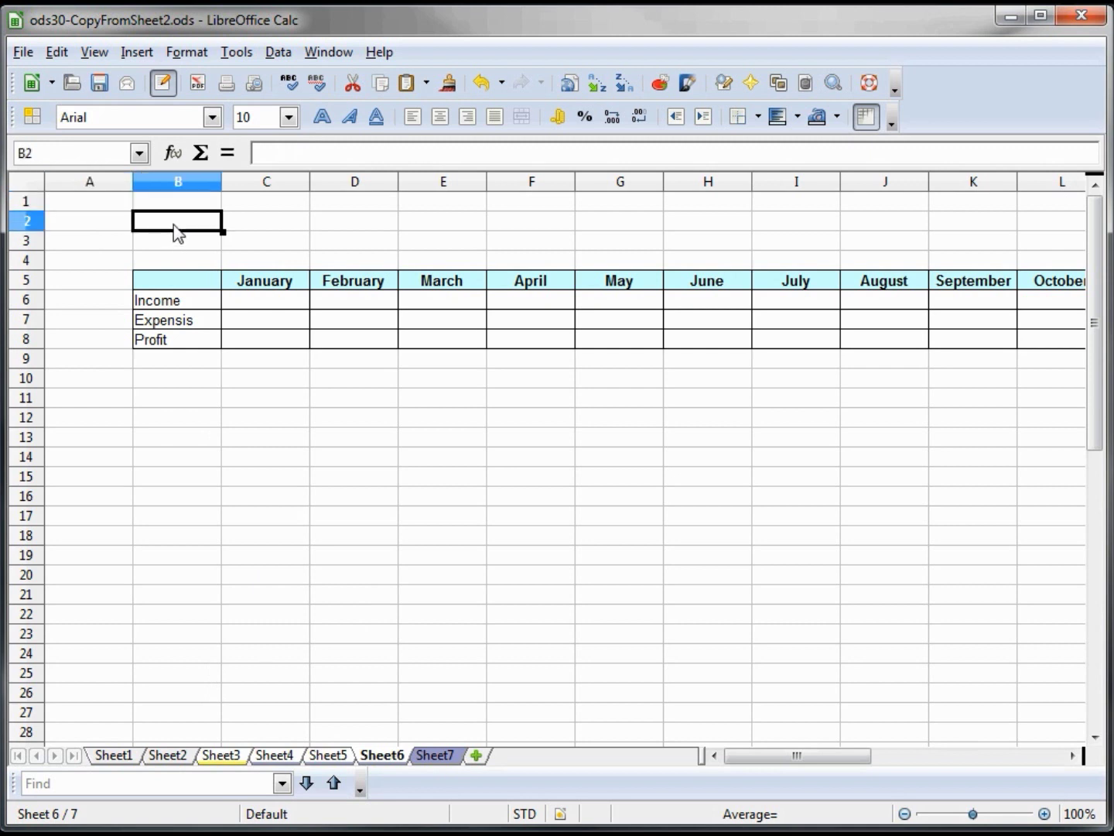
# Step: Merge and centre cells B2 through N2 into one title cell
pyautogui.hotkey('shift', 'Right')
pyautogui.hotkey('shift', 'Right')
pyautogui.hotkey('shift', 'Right')
pyautogui.hotkey('shift', 'Right')
pyautogui.hotkey('shift', 'Right')
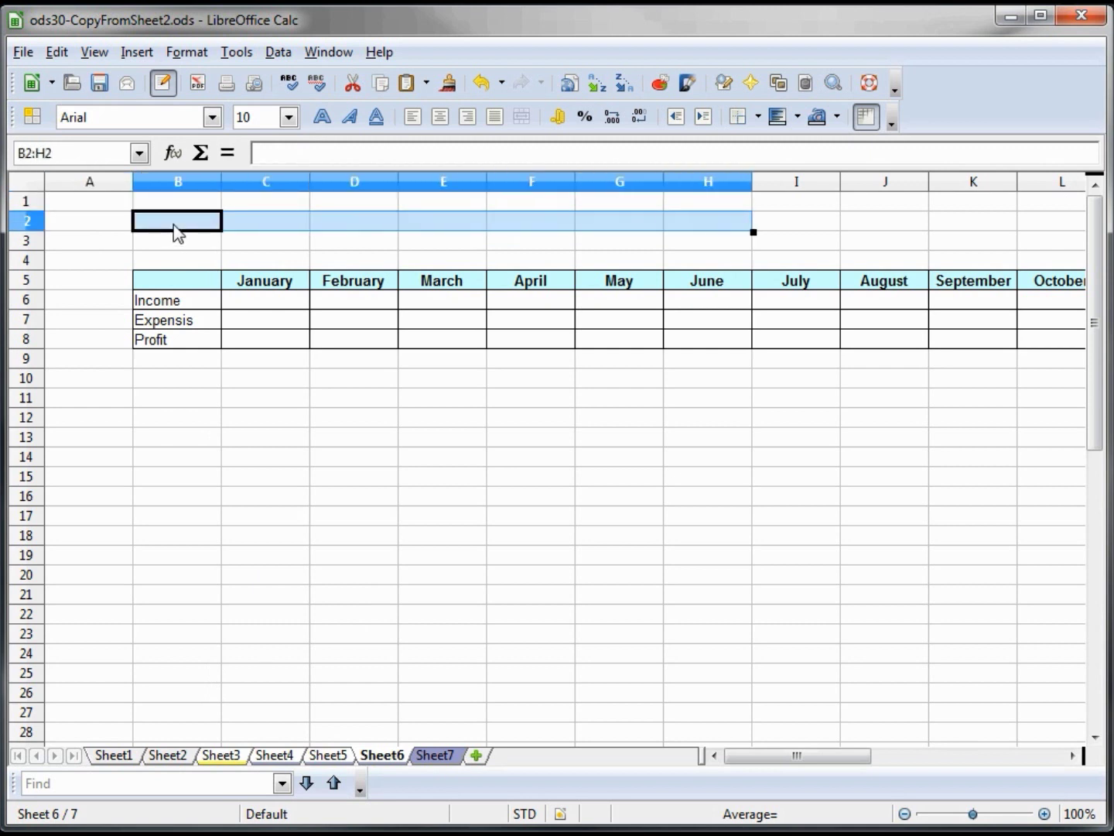
pyautogui.hotkey('shift', 'Right')
pyautogui.hotkey('shift', 'Right')
pyautogui.hotkey('shift', 'Right')
pyautogui.hotkey('shift', 'Right')
pyautogui.hotkey('shift', 'Right')
pyautogui.hotkey('shift', 'Right')
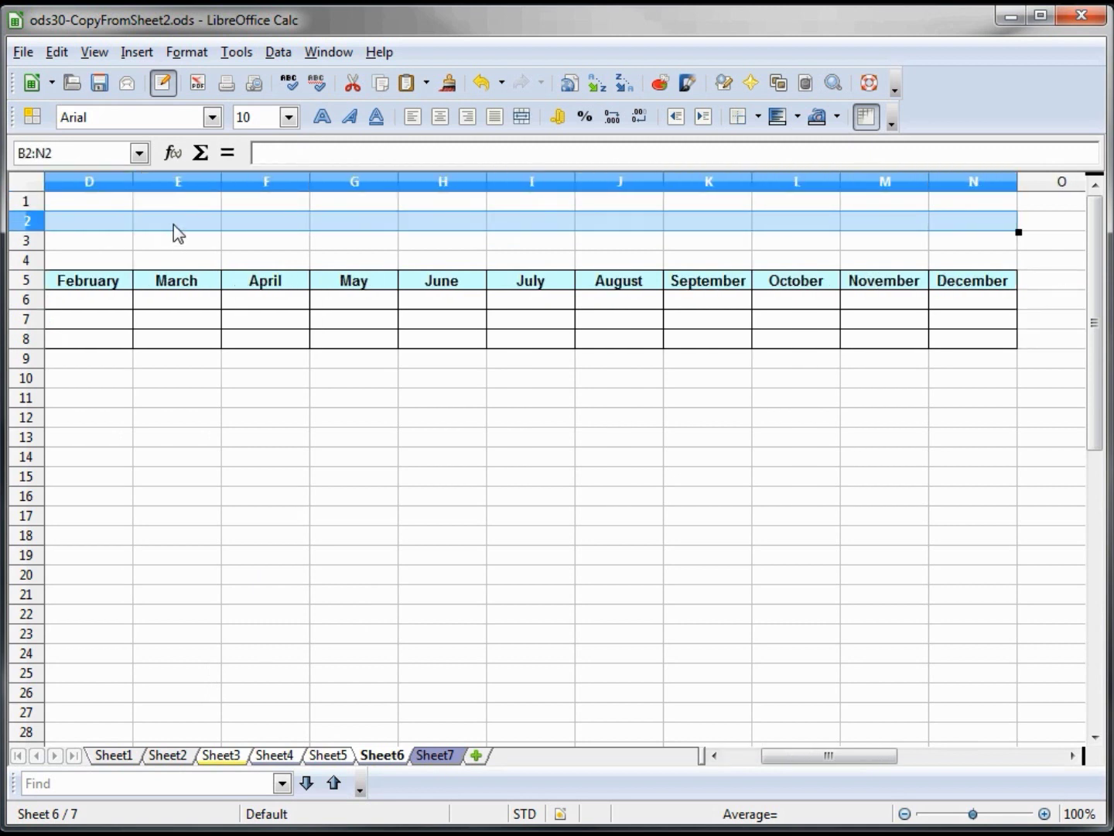
pyautogui.click(523, 116)
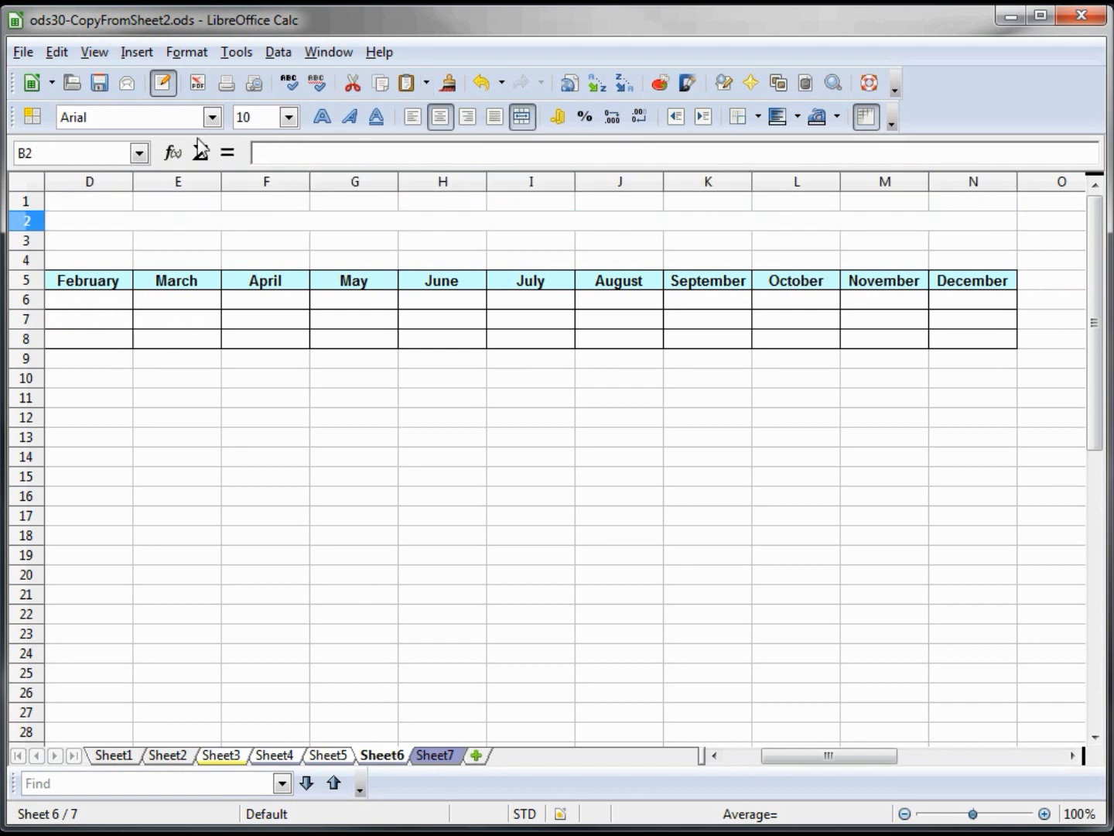
# Step: Set the merged title cell to Arial Black at 14 points
pyautogui.click(212, 116)
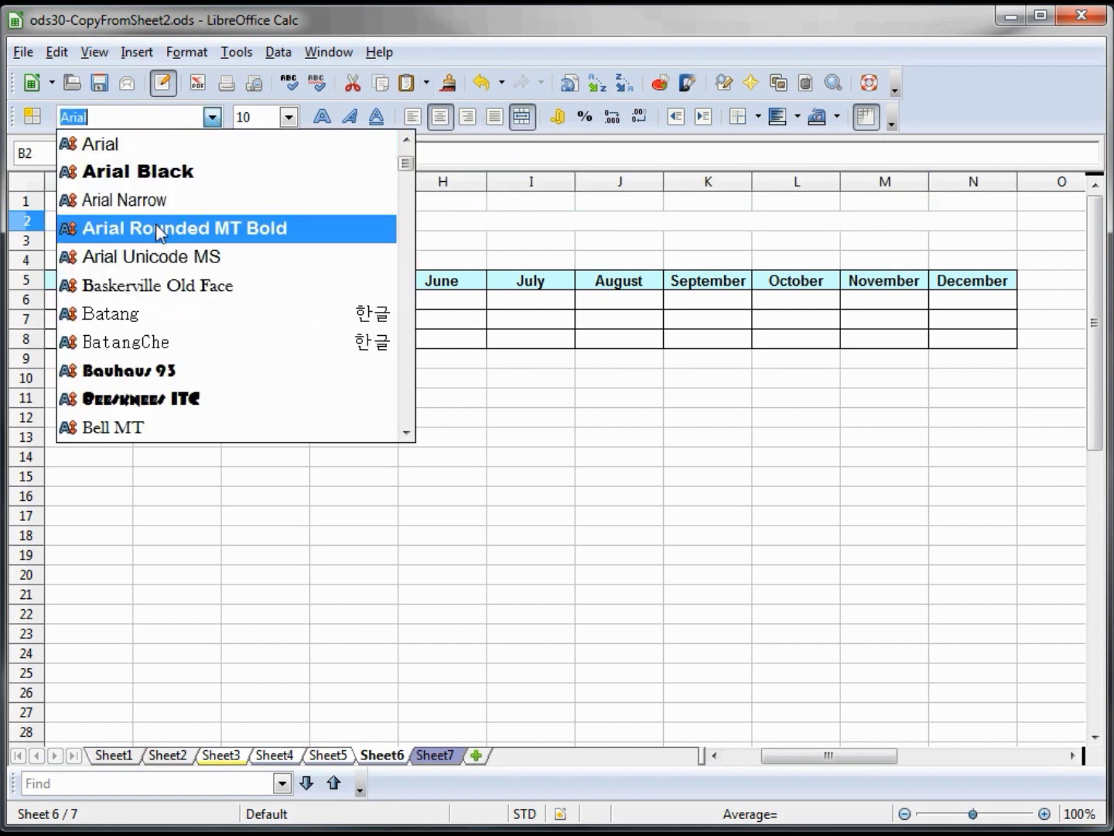
pyautogui.click(174, 172)
pyautogui.click(288, 116)
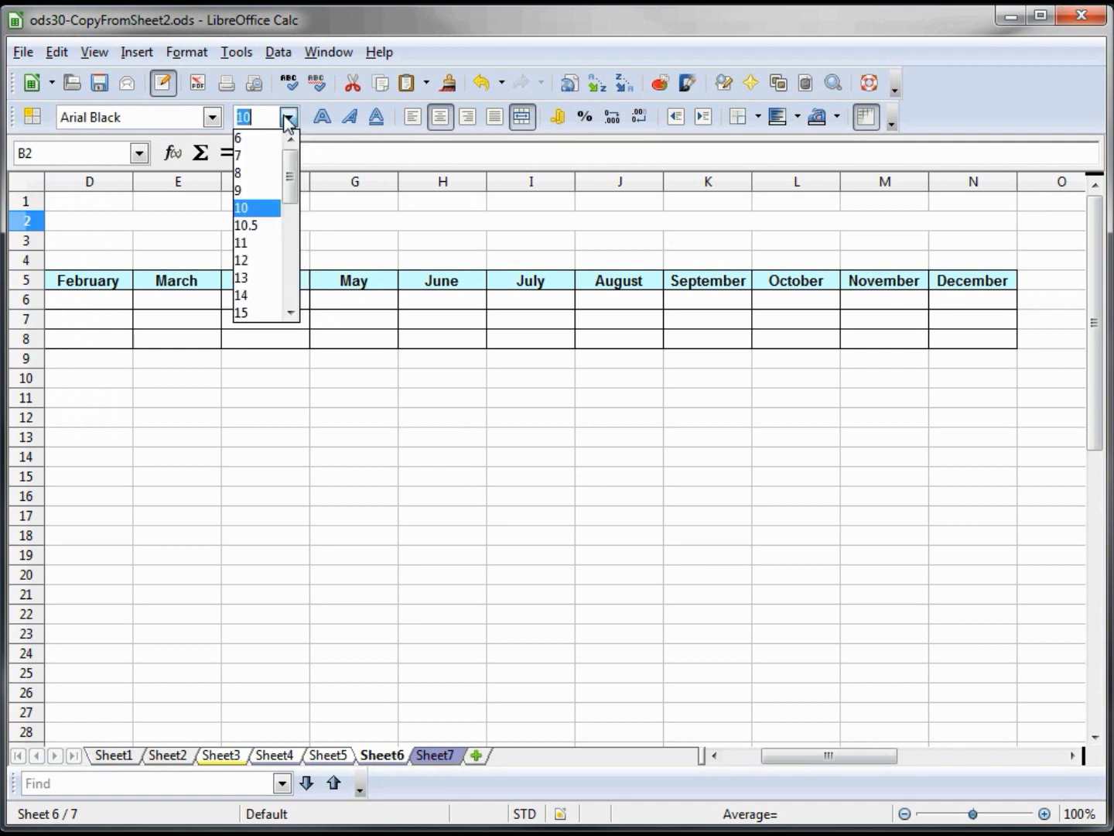
pyautogui.click(258, 298)
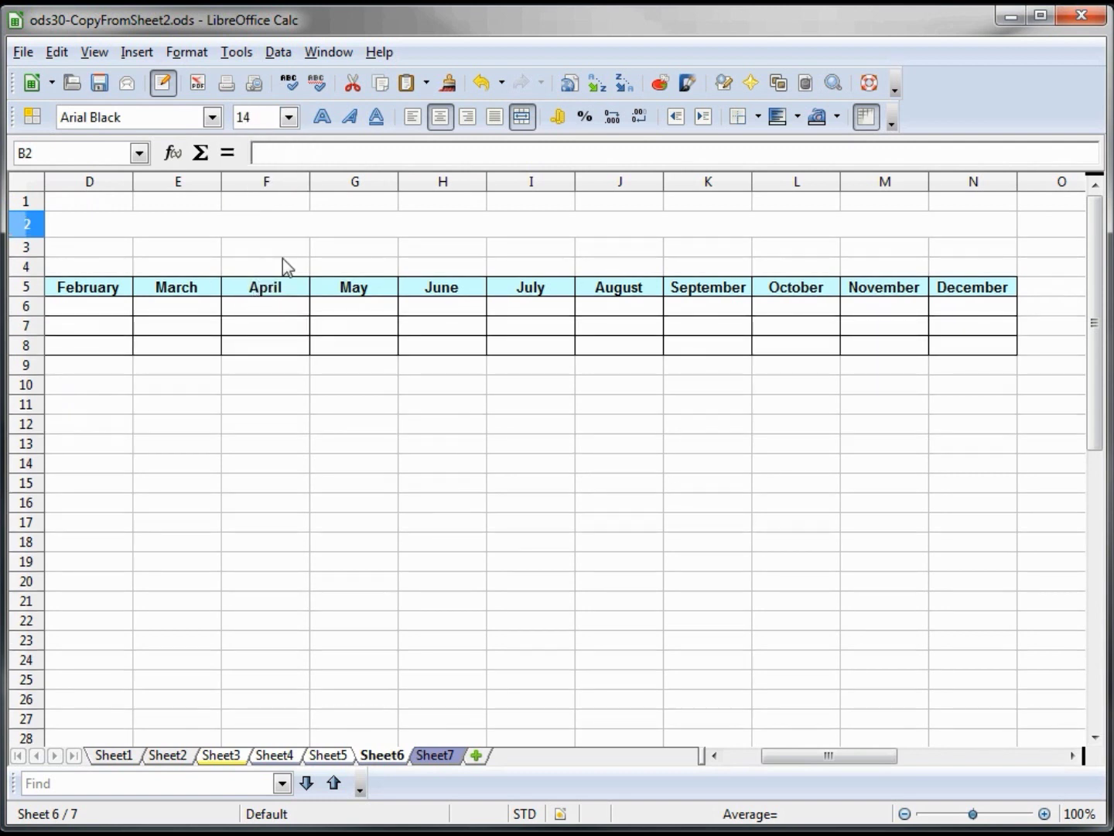
pyautogui.click(250, 412)
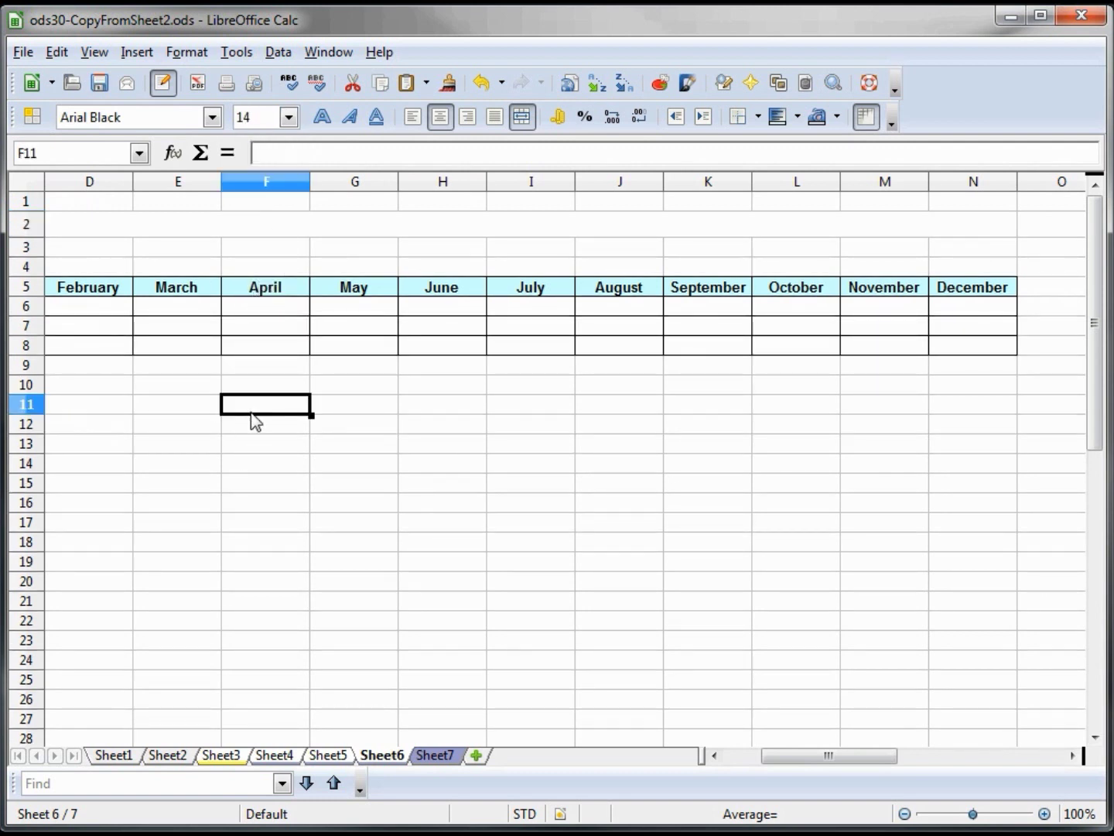
# Step: Ungroup the four sheets and enter the title 'Summary' in Sheet3's merged cell B2
pyautogui.click(221, 754)
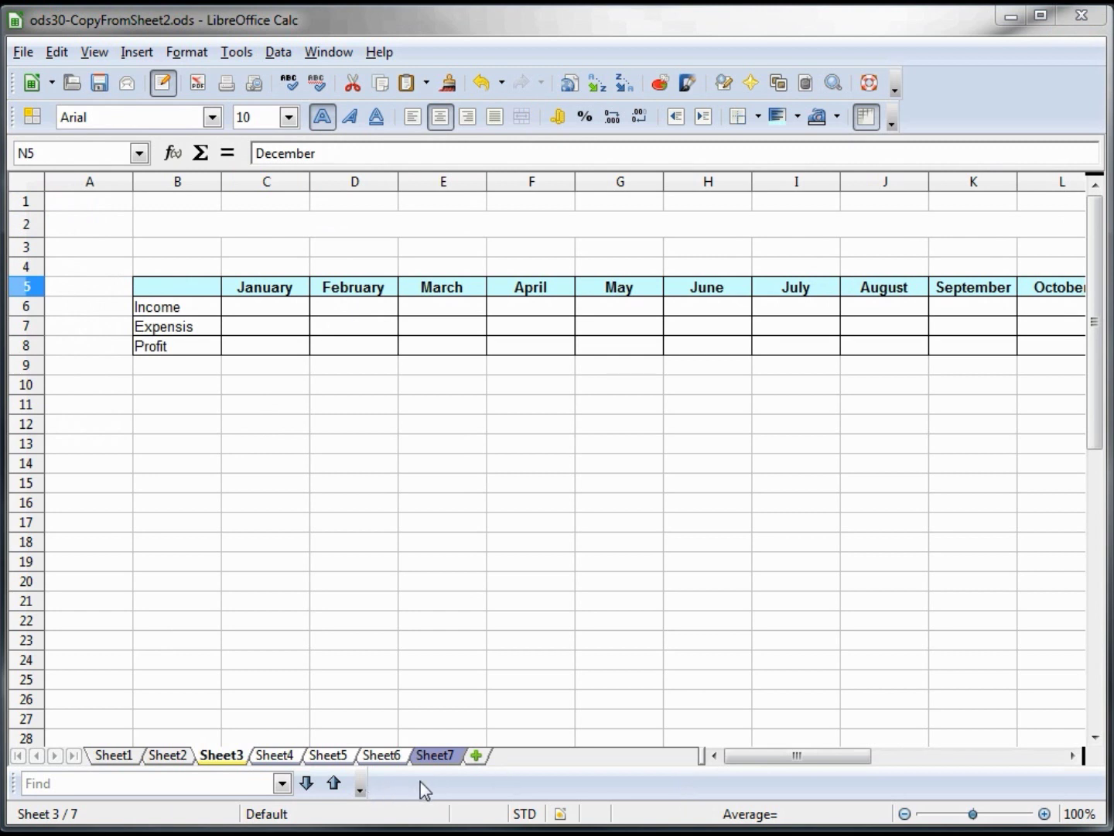
pyautogui.rightClick(288, 760)
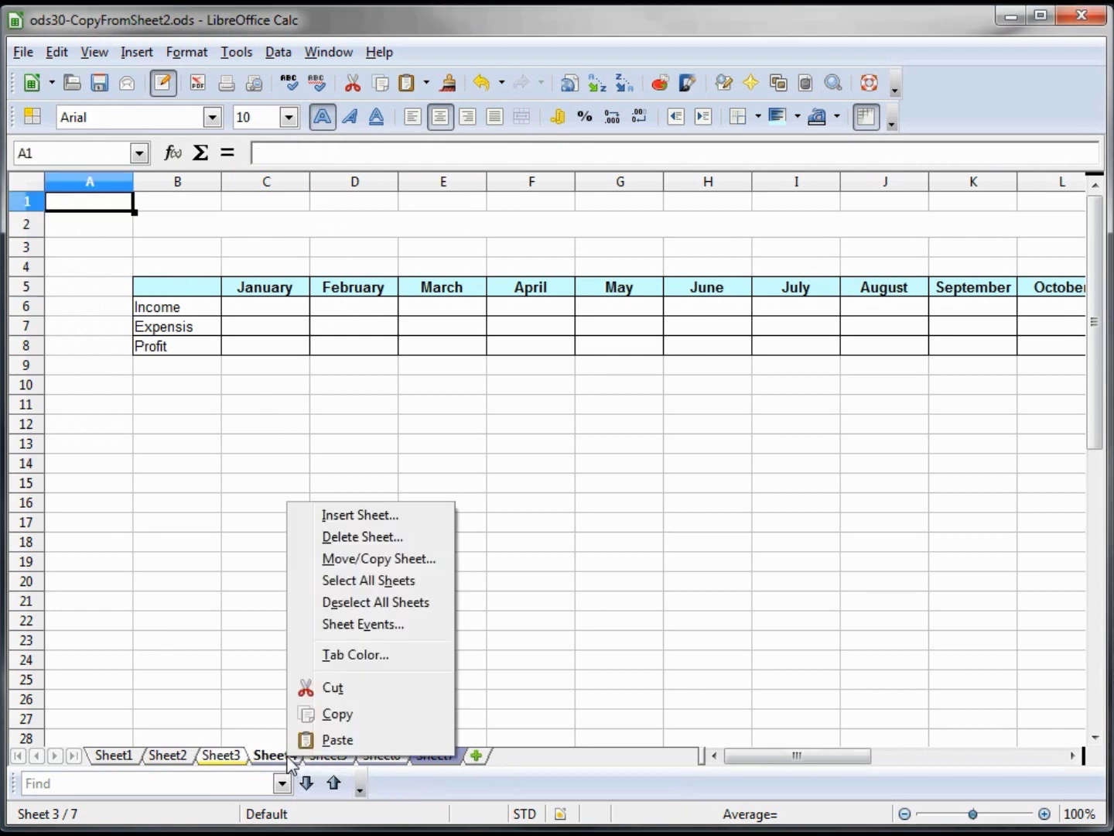
pyautogui.click(360, 604)
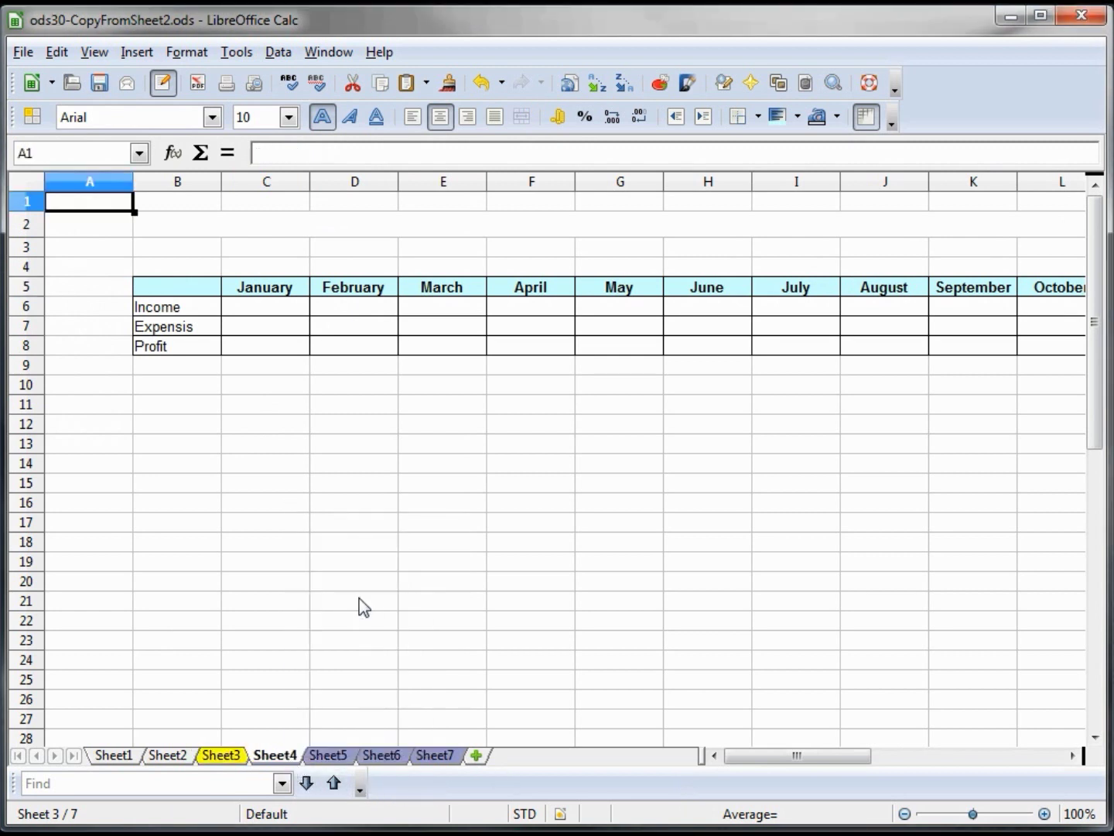
pyautogui.click(223, 755)
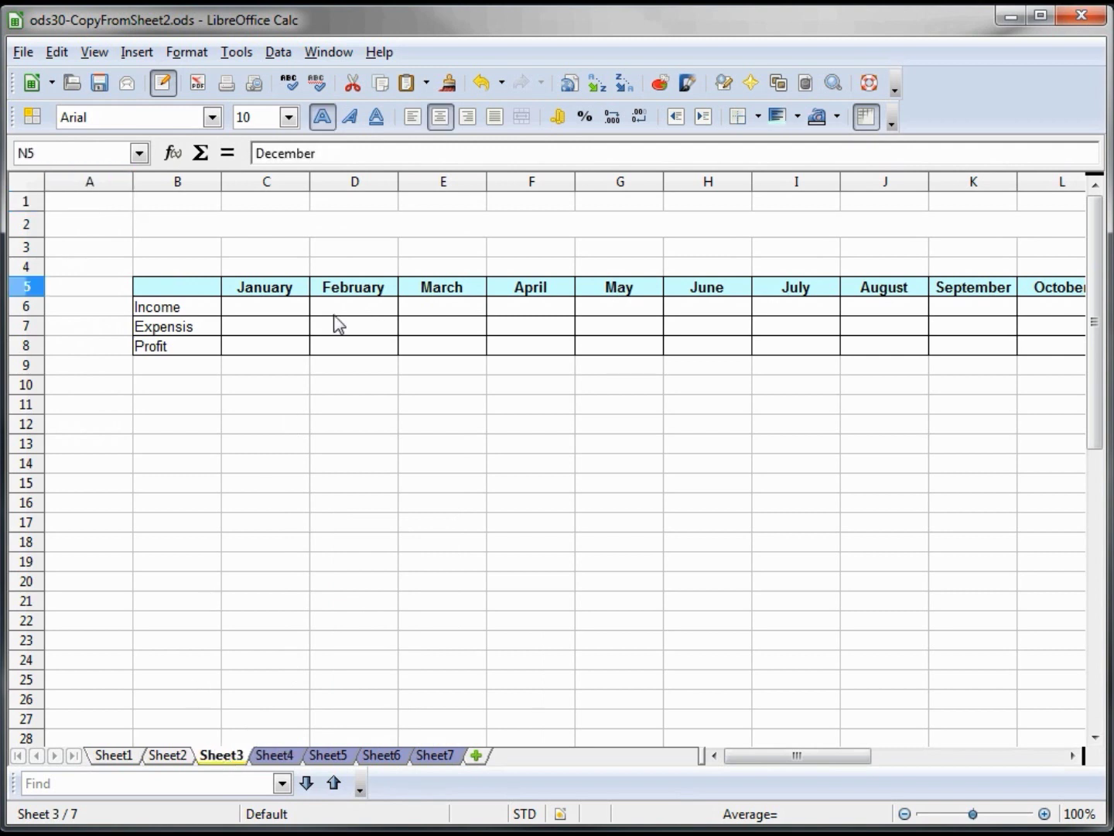
pyautogui.click(389, 227)
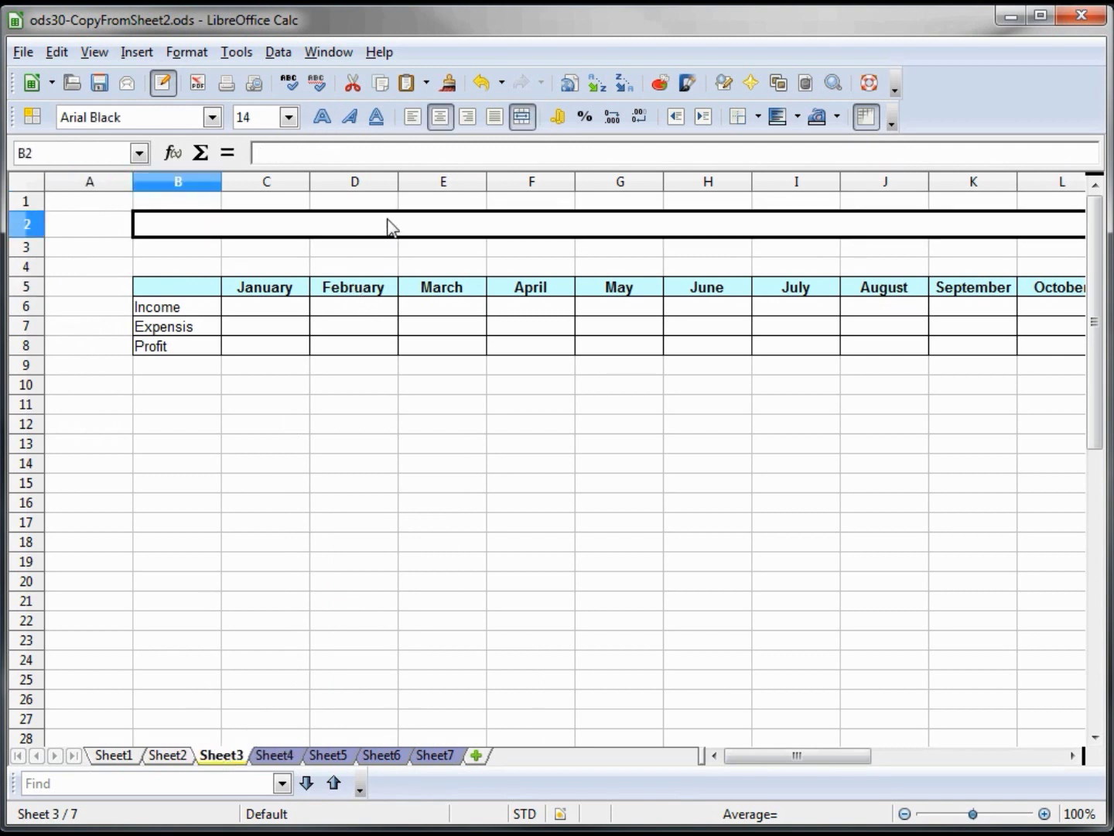
pyautogui.write('Summary')
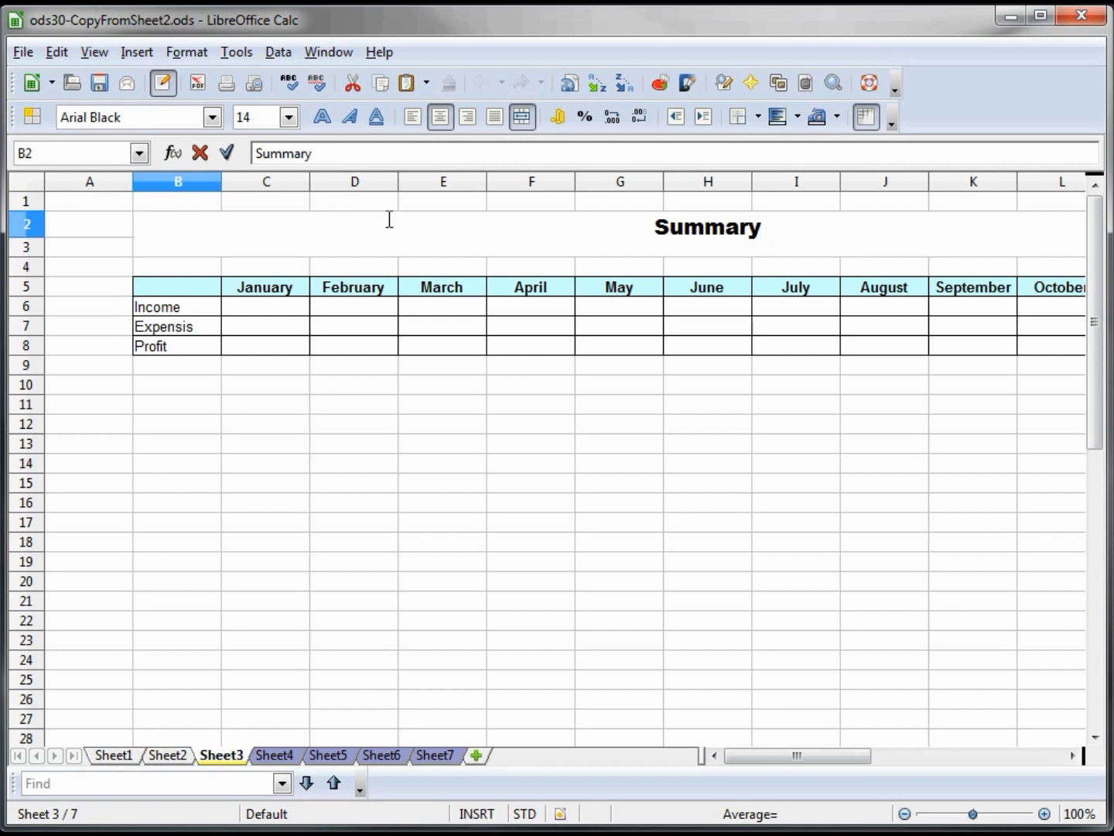
# Step: Rename the Sheet3 tab to Summary
pyautogui.rightClick(219, 756)
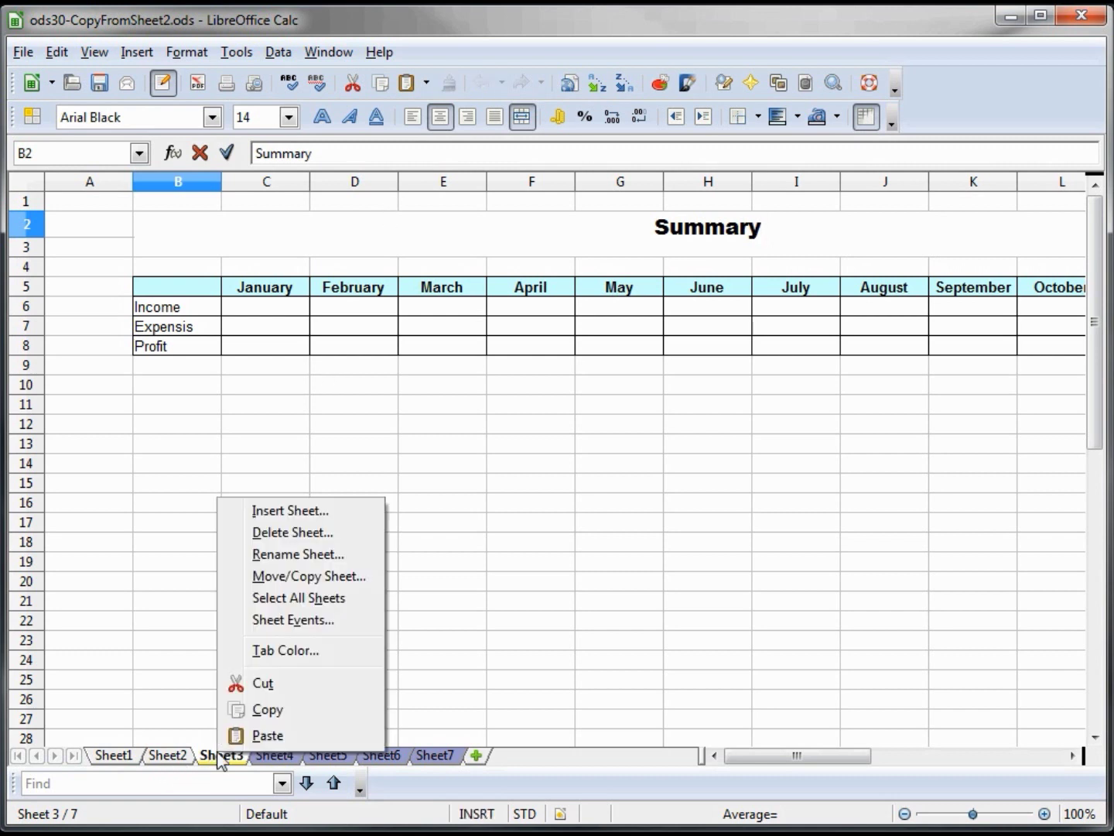
pyautogui.click(296, 557)
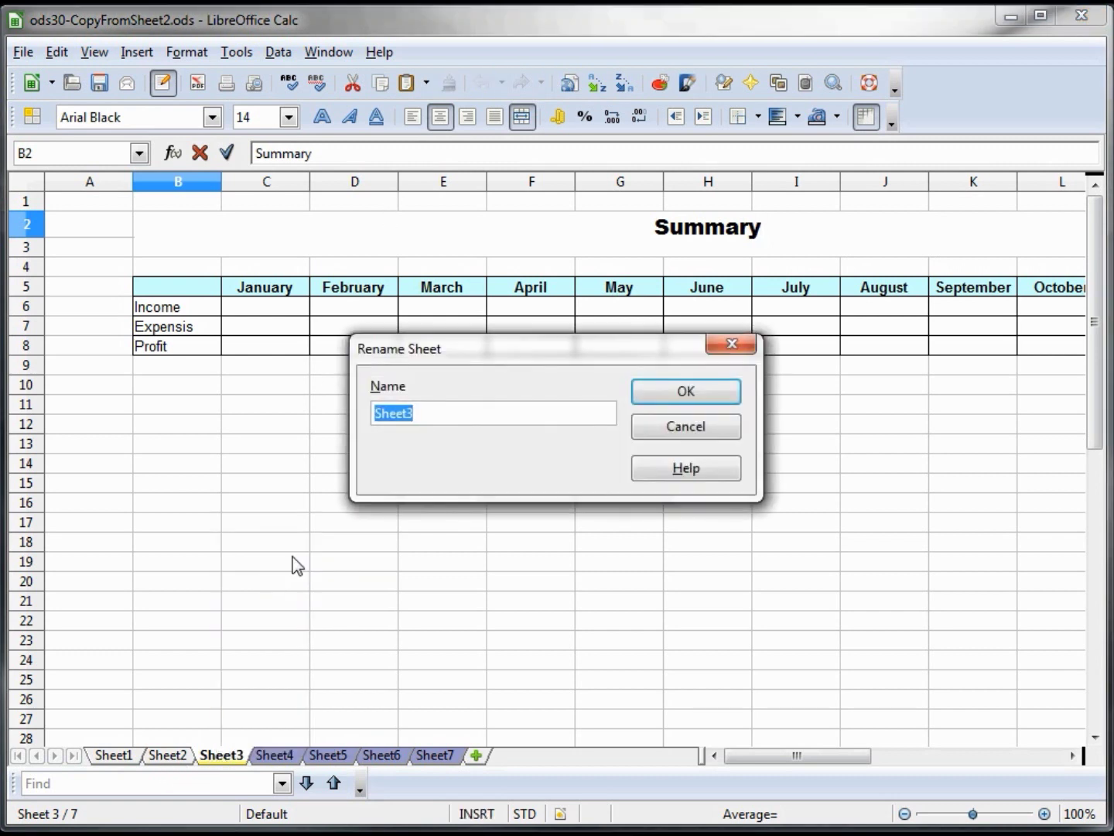
pyautogui.write('Summary')
pyautogui.click(670, 386)
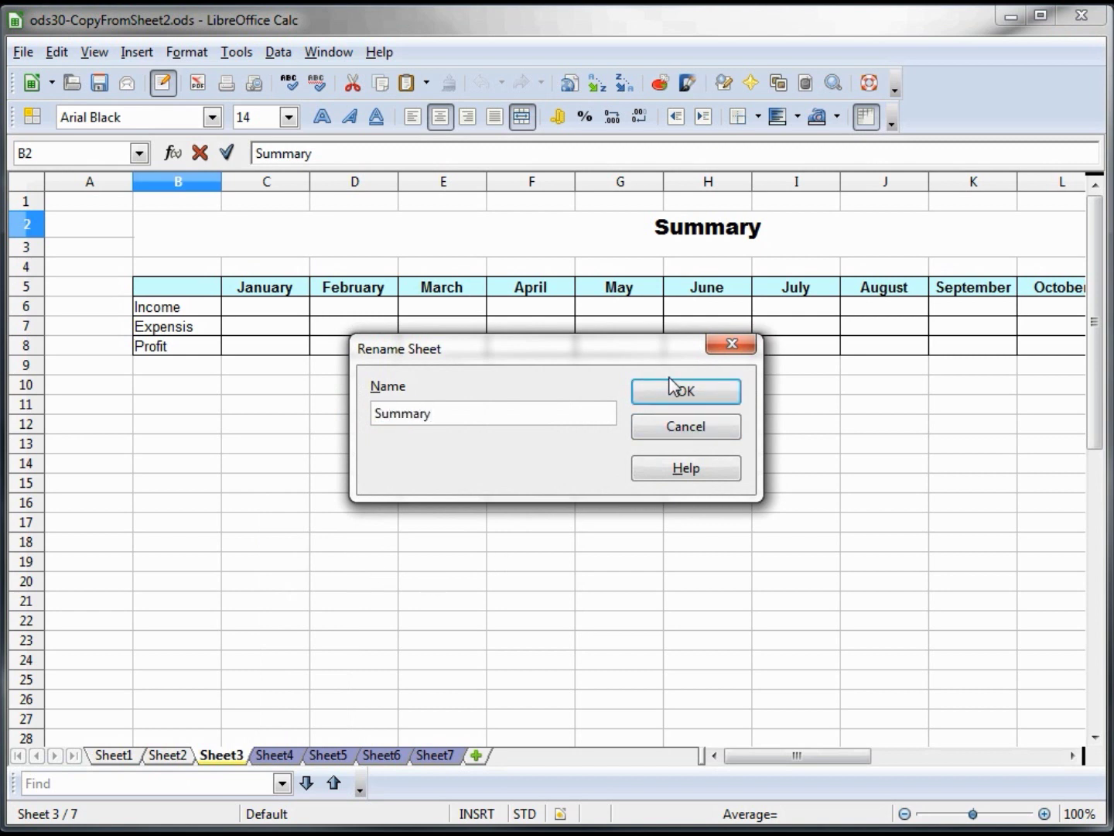
pyautogui.keyDown('ctrl'); pyautogui.click(294, 755); pyautogui.keyUp('ctrl')
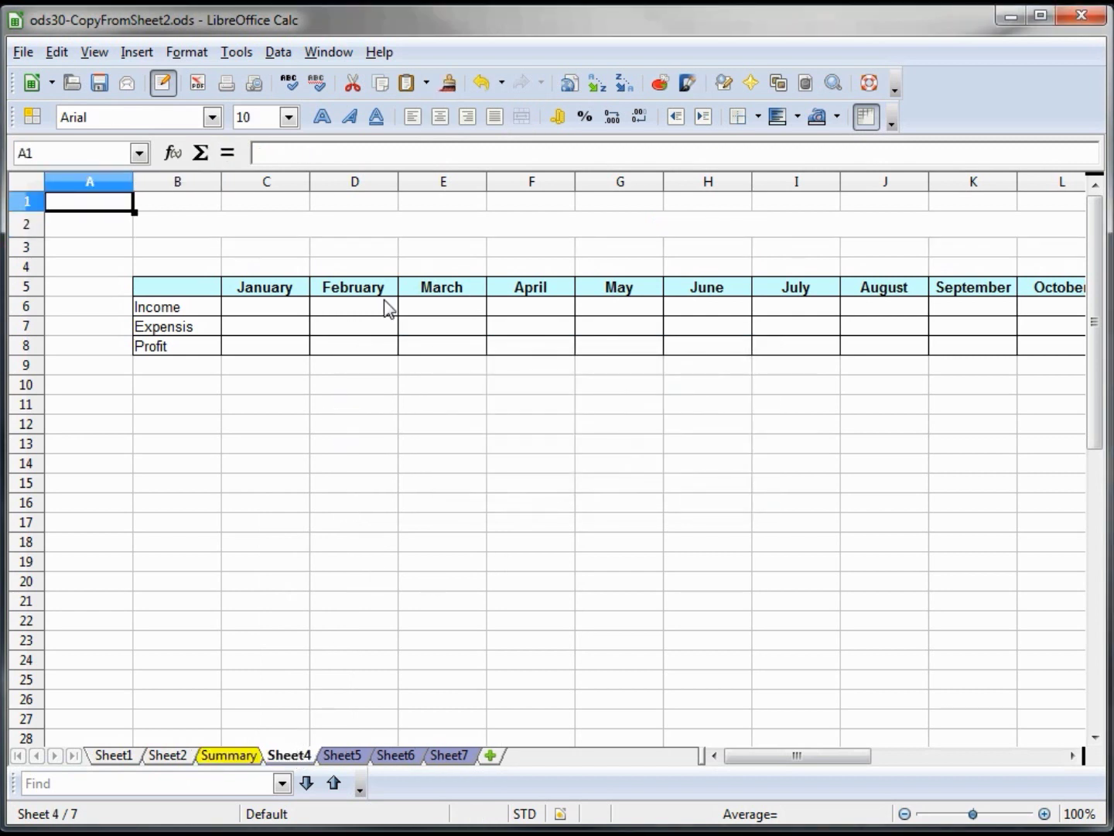
# Step: Title Sheet4 'Chicago' in cell B2 and rename the sheet Chicago
pyautogui.click(431, 231)
pyautogui.write('C')
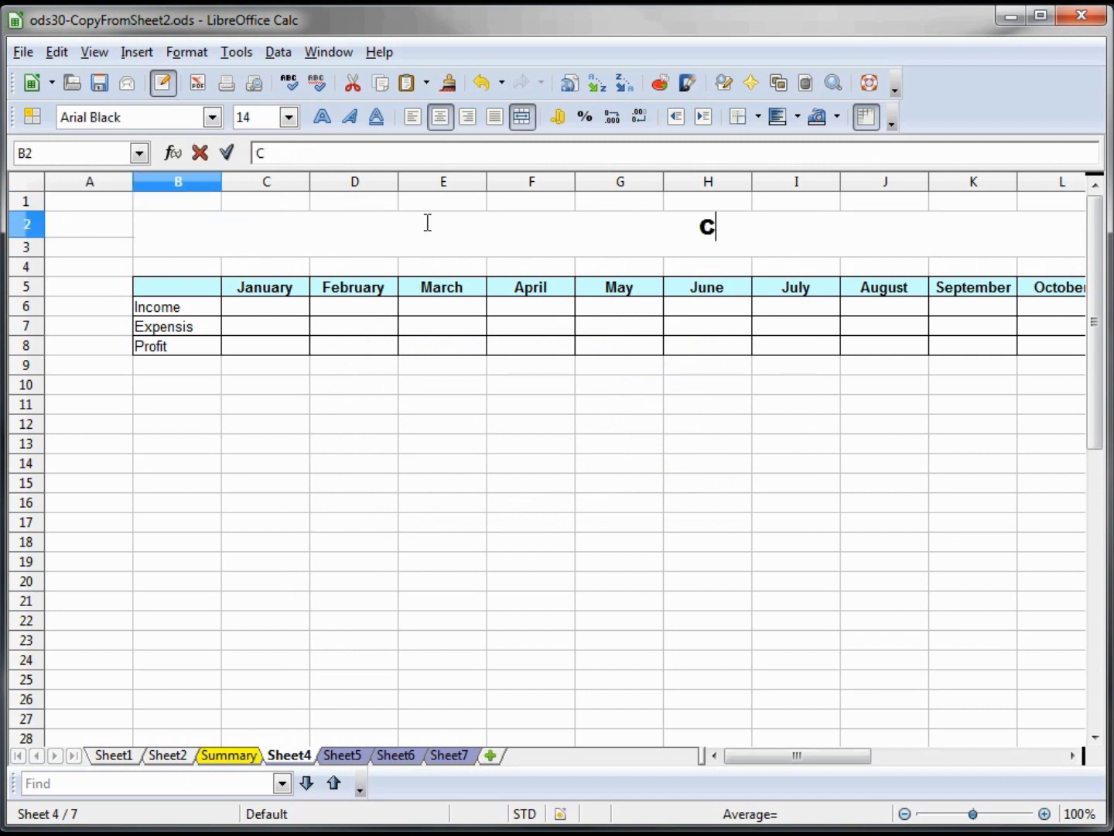
pyautogui.write('hicago')
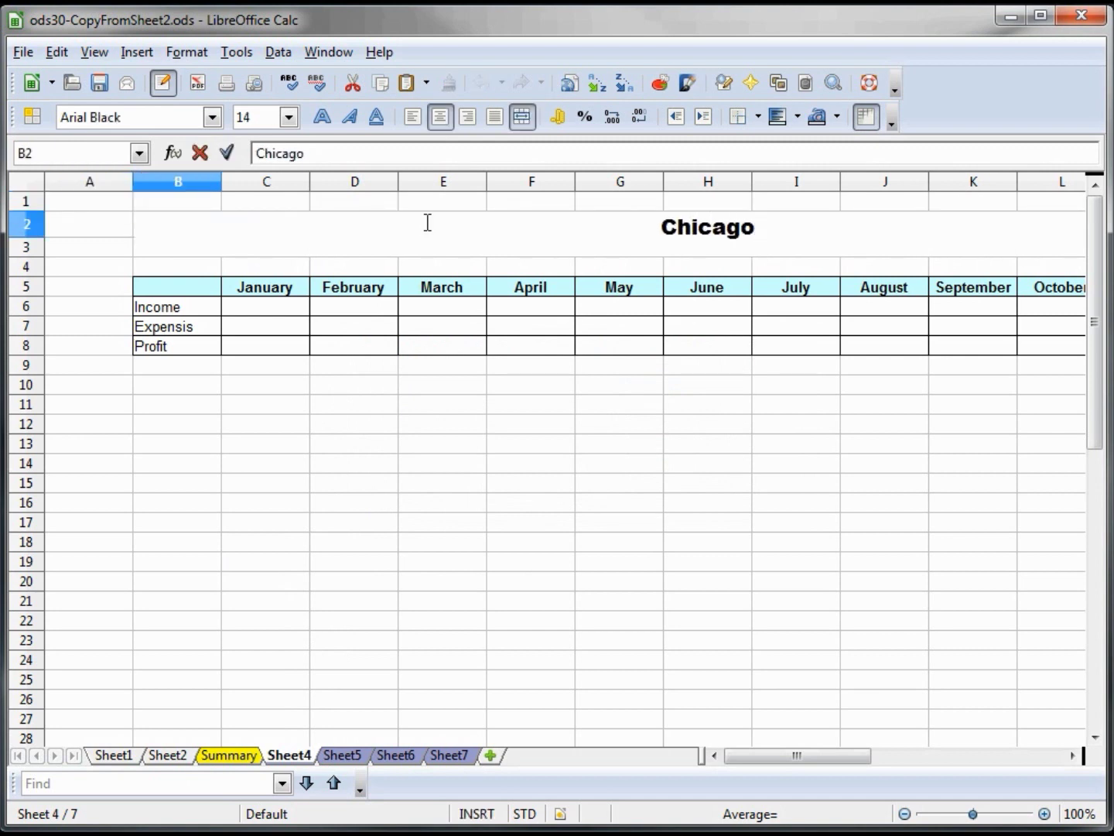
pyautogui.rightClick(292, 760)
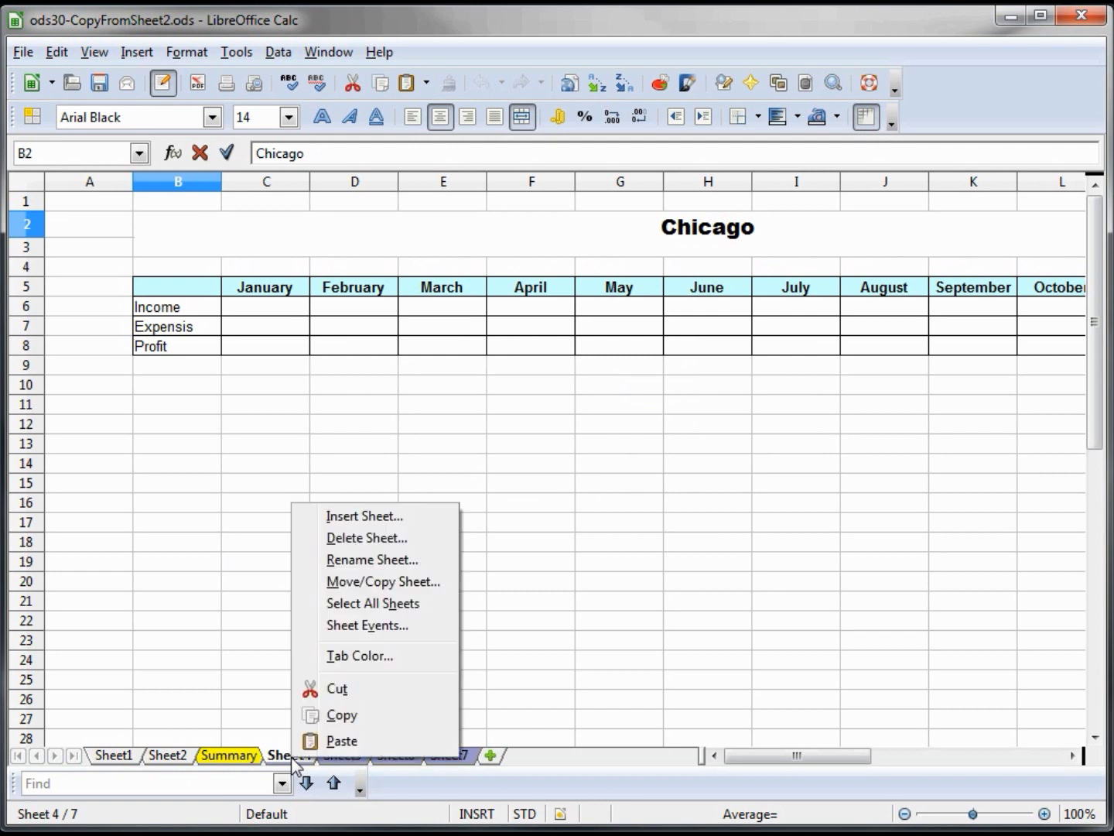
pyautogui.click(380, 561)
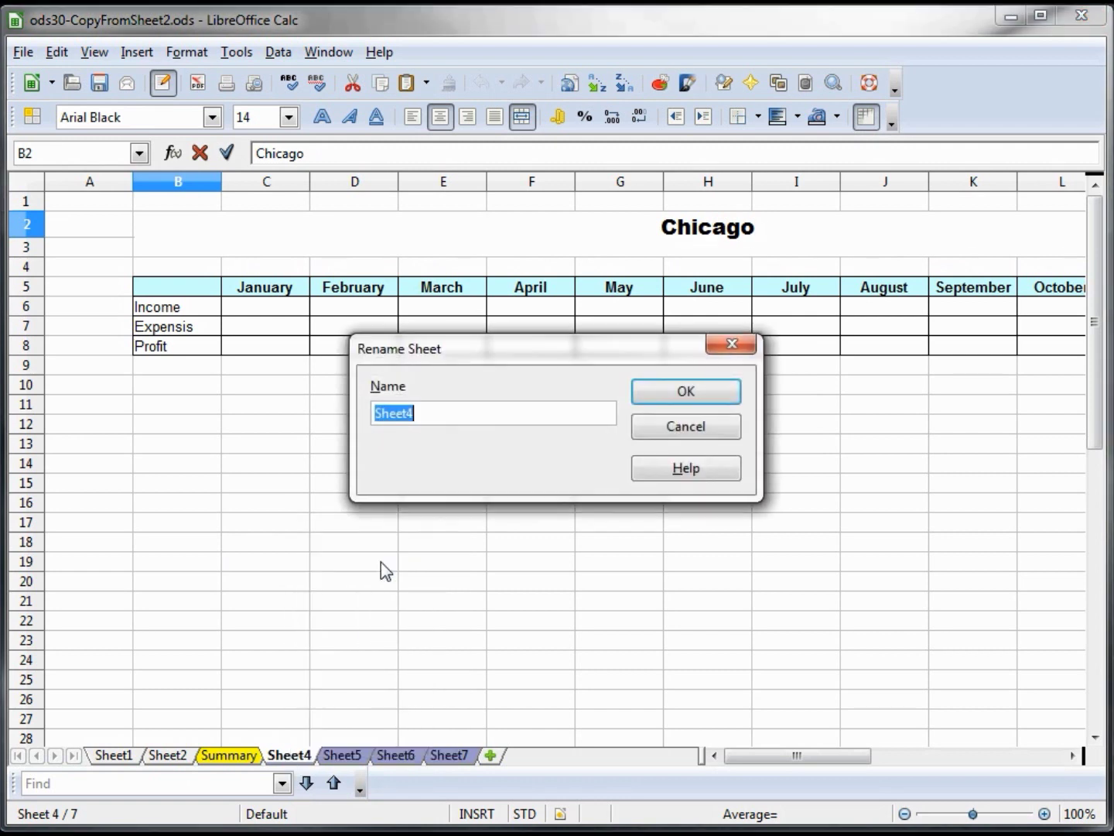
pyautogui.write('Ci')
pyautogui.write('hcago')
pyautogui.press('Return')
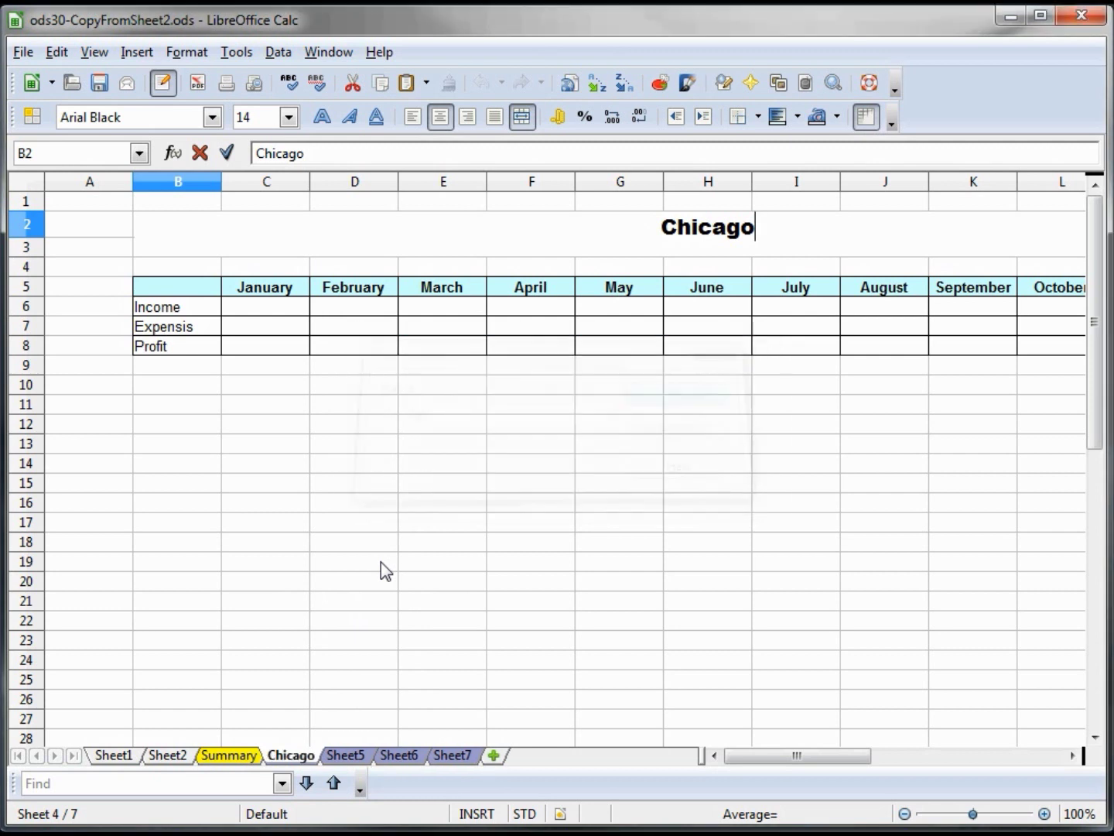
pyautogui.click(355, 757)
# Step: Flip through the Sheet5, Sheet6, Chicago and Summary tabs to review the workbook
pyautogui.click(398, 757)
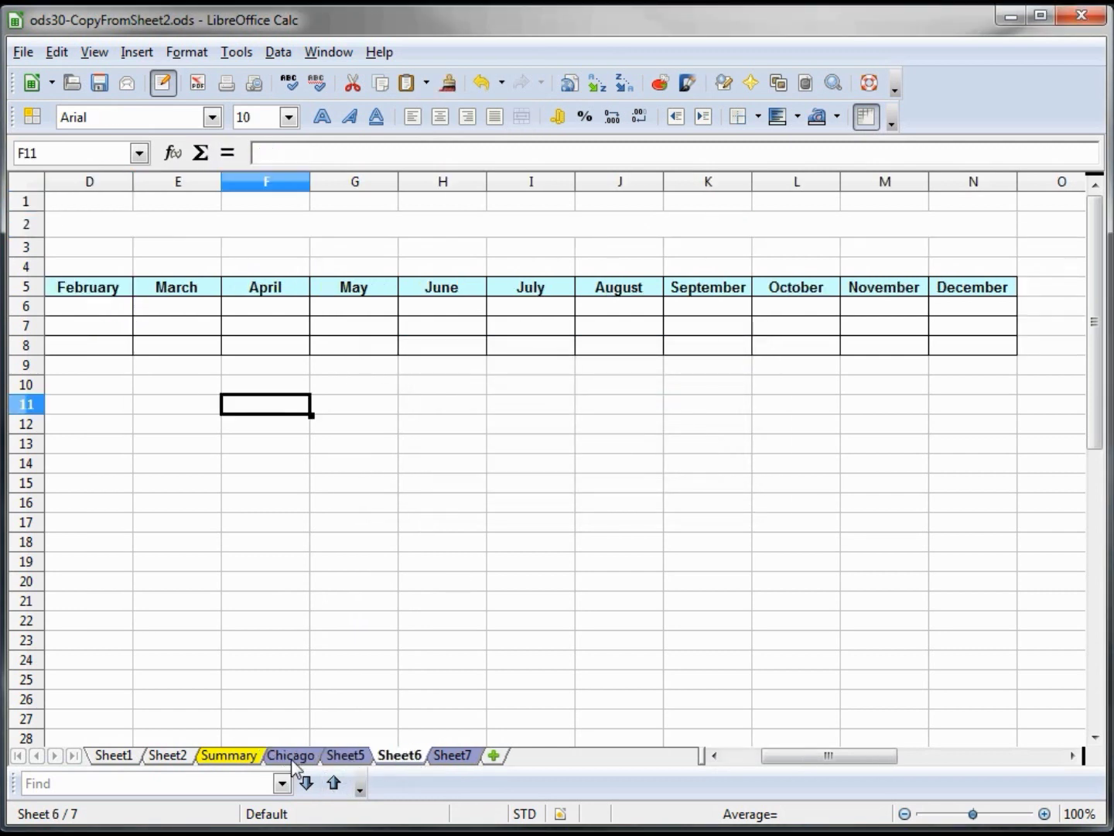
pyautogui.click(293, 761)
pyautogui.click(247, 760)
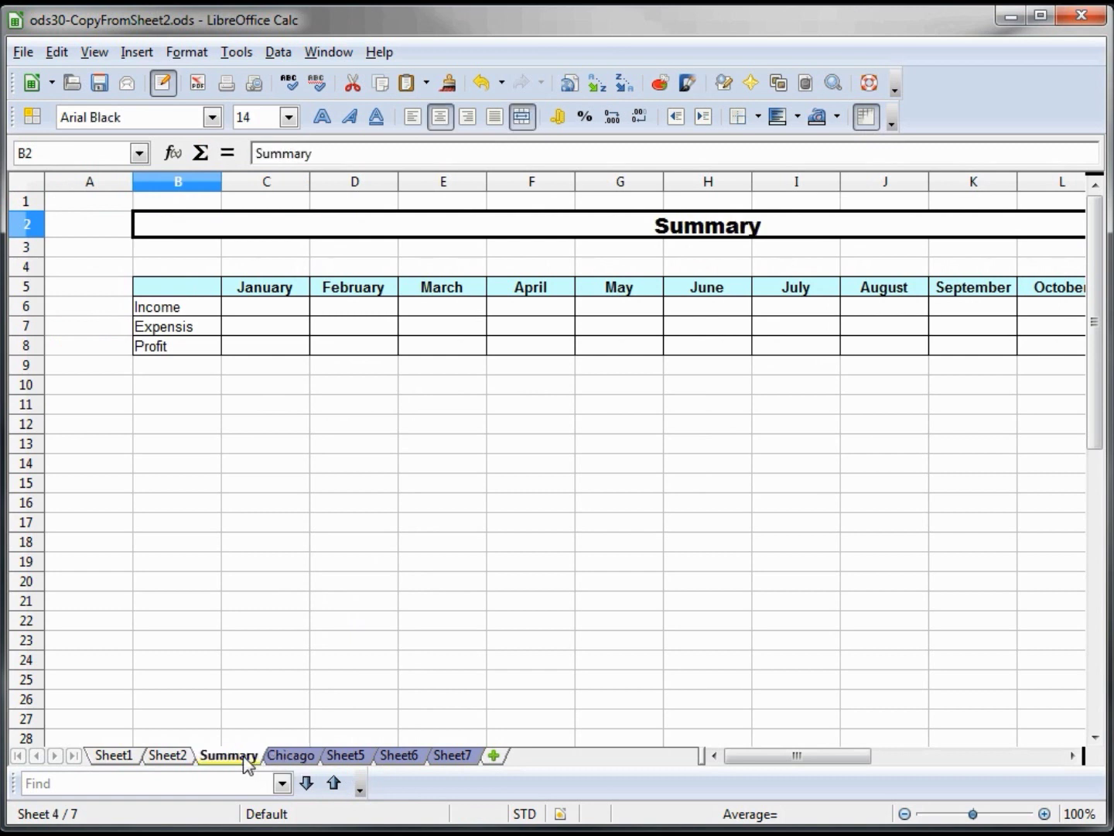
pyautogui.click(293, 761)
pyautogui.click(342, 762)
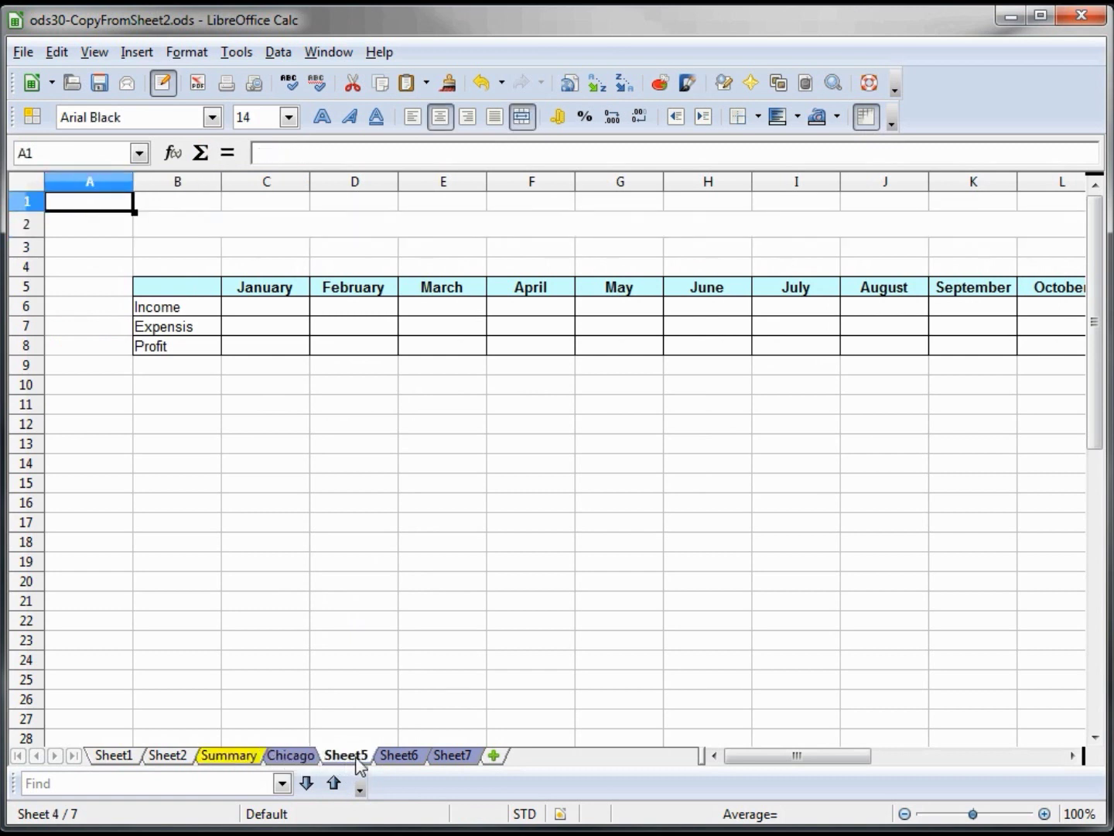
pyautogui.click(384, 765)
pyautogui.click(344, 761)
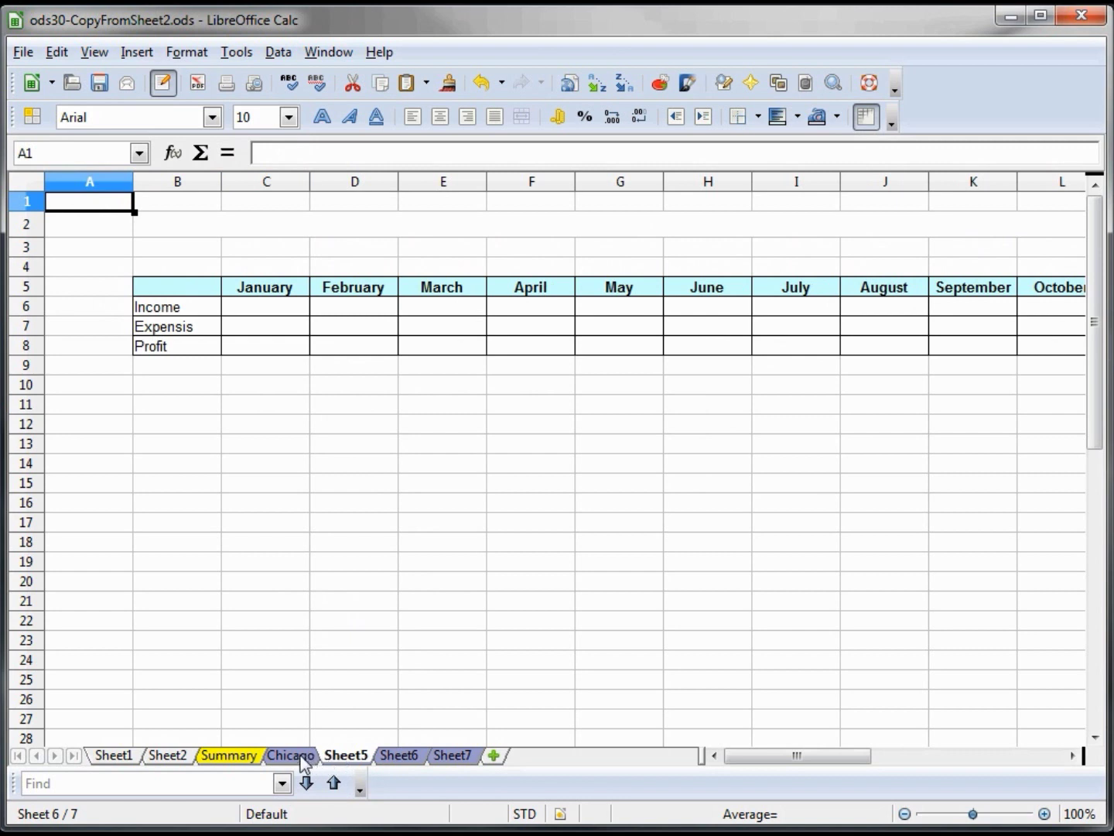
pyautogui.click(303, 762)
pyautogui.click(228, 762)
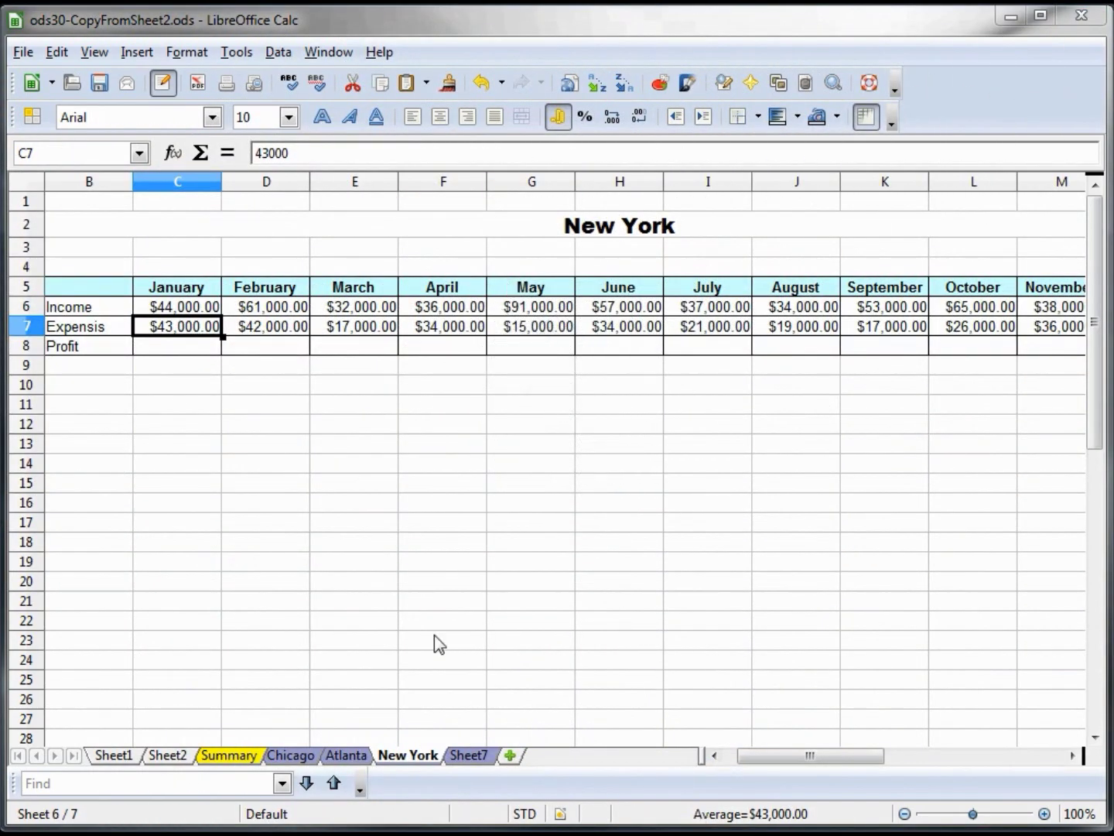
# Step: Review the Atlanta and Chicago sheets, then select January's Profit cell C8 on Summary
pyautogui.click(346, 760)
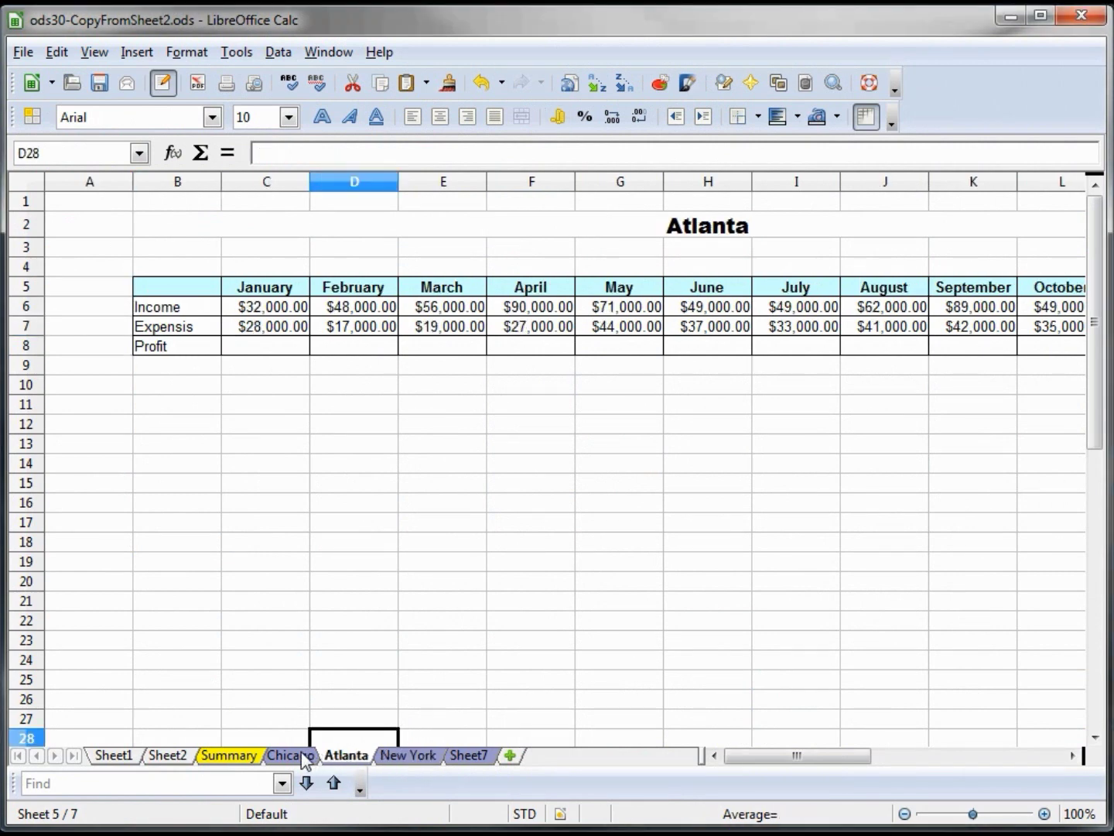
pyautogui.click(290, 758)
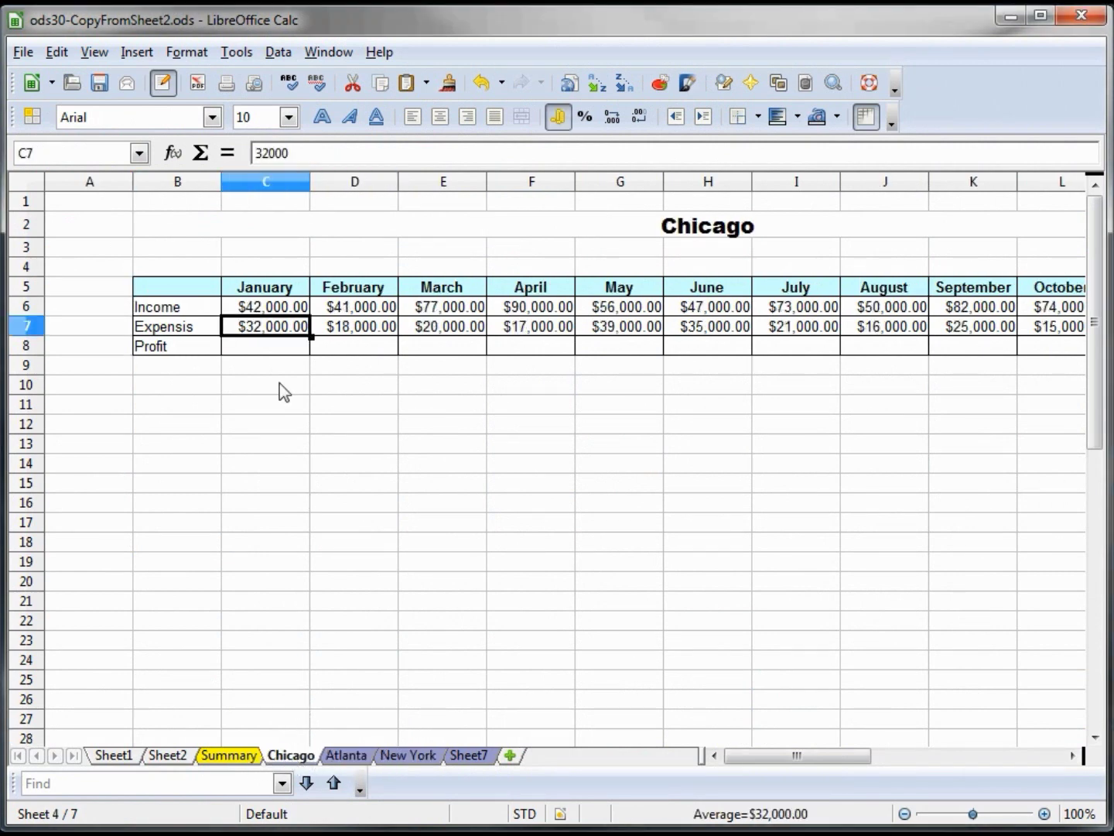
pyautogui.click(226, 756)
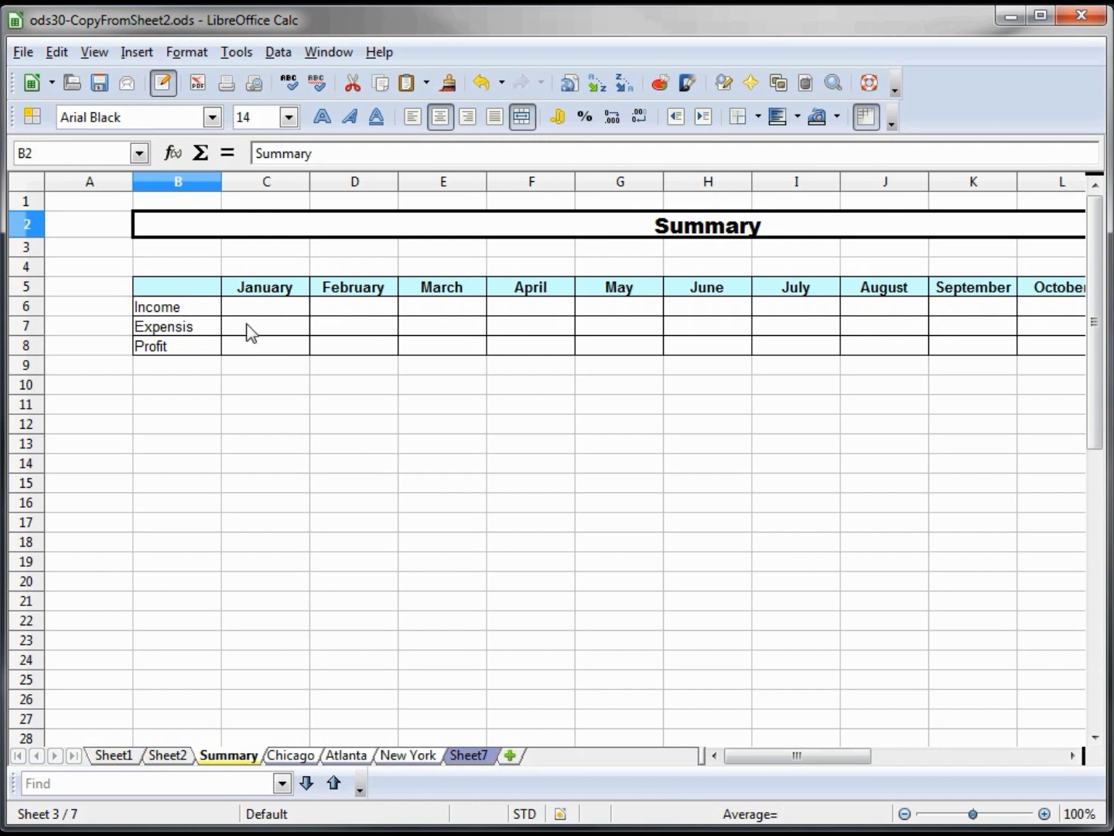
pyautogui.click(246, 348)
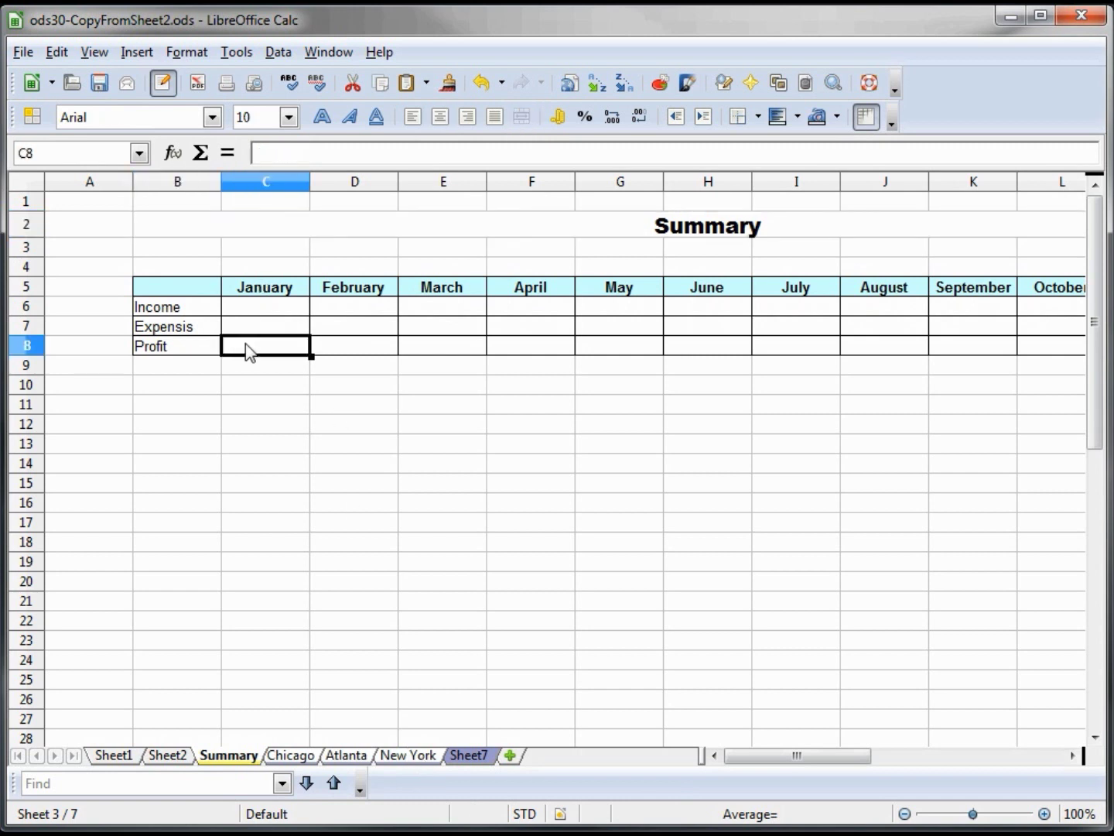
# Step: Enter =C6-C7 as January's profit and copy it across the Profit row through December
pyautogui.write('=c')
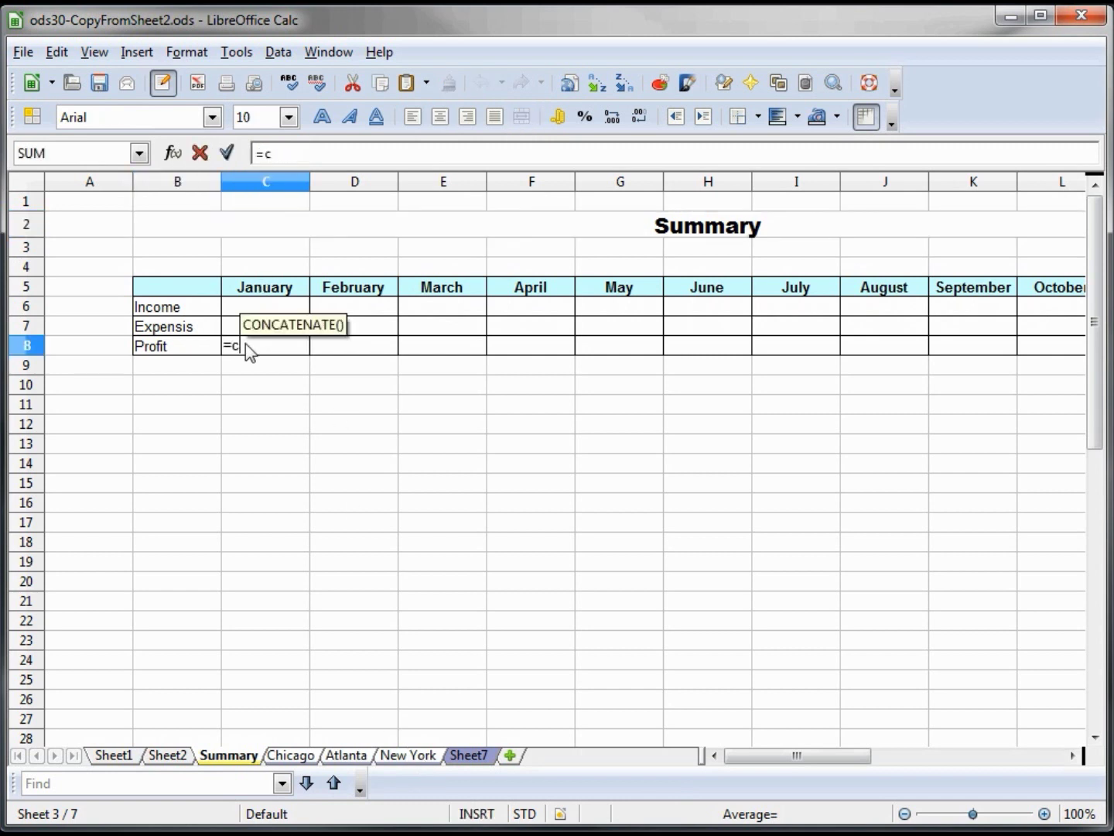
pyautogui.write('6-')
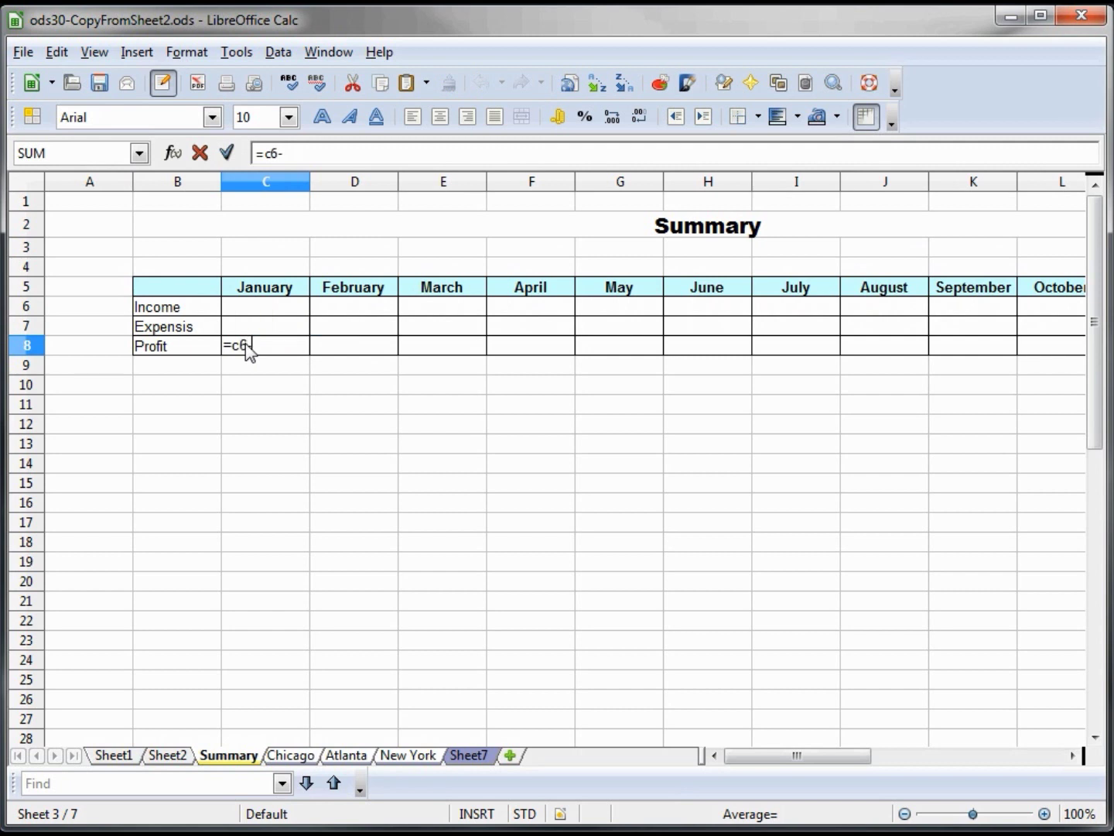
pyautogui.write('c')
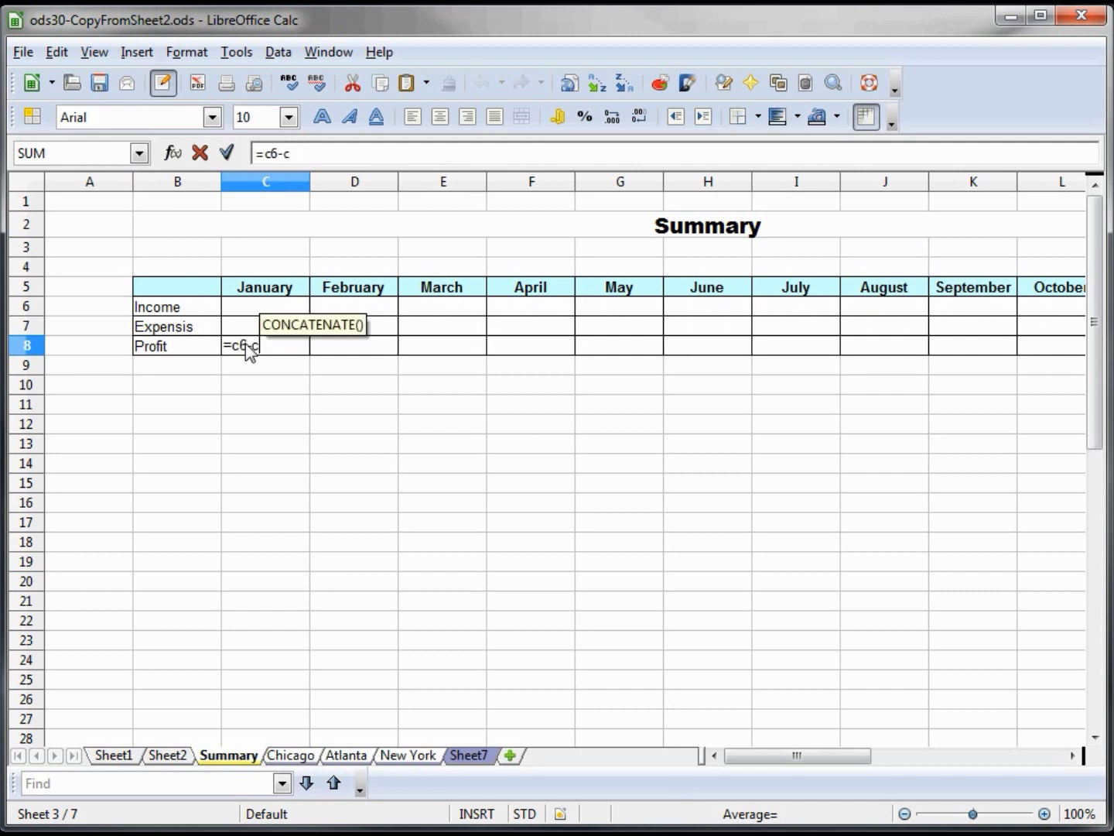
pyautogui.write('7')
pyautogui.press('Return')
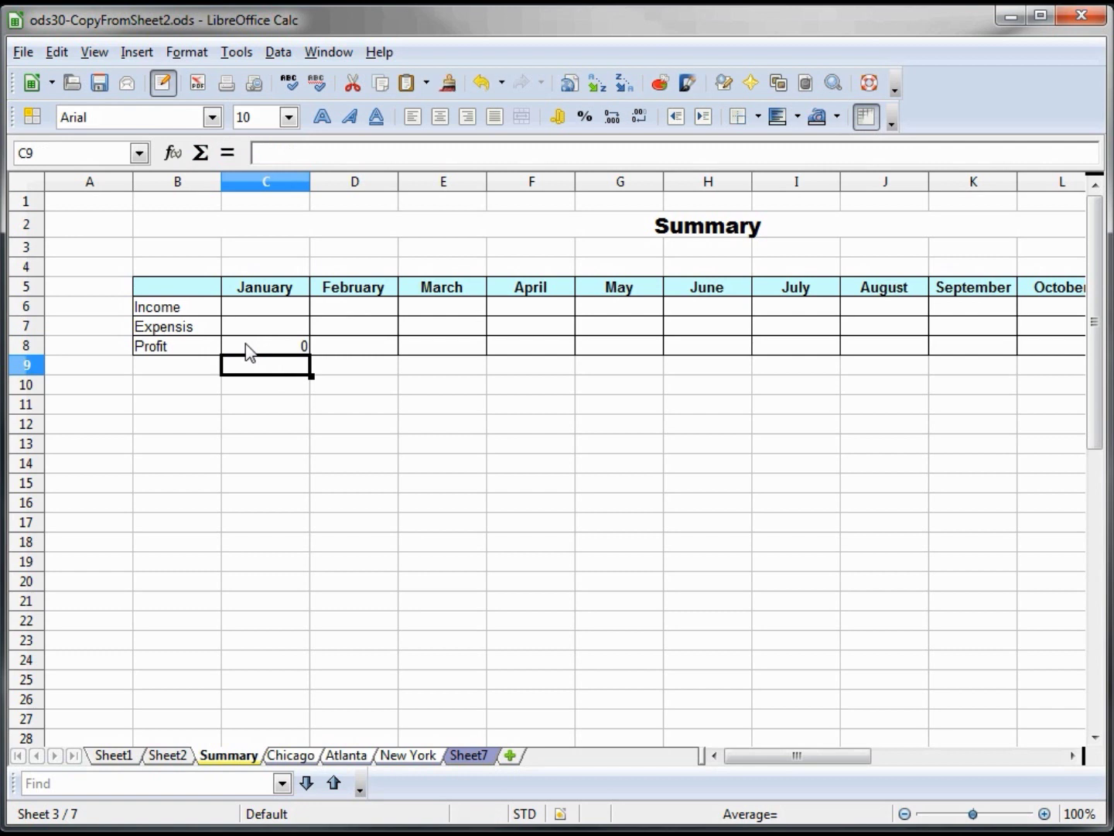
pyautogui.click(247, 349)
pyautogui.hotkey('ctrl', 'c')
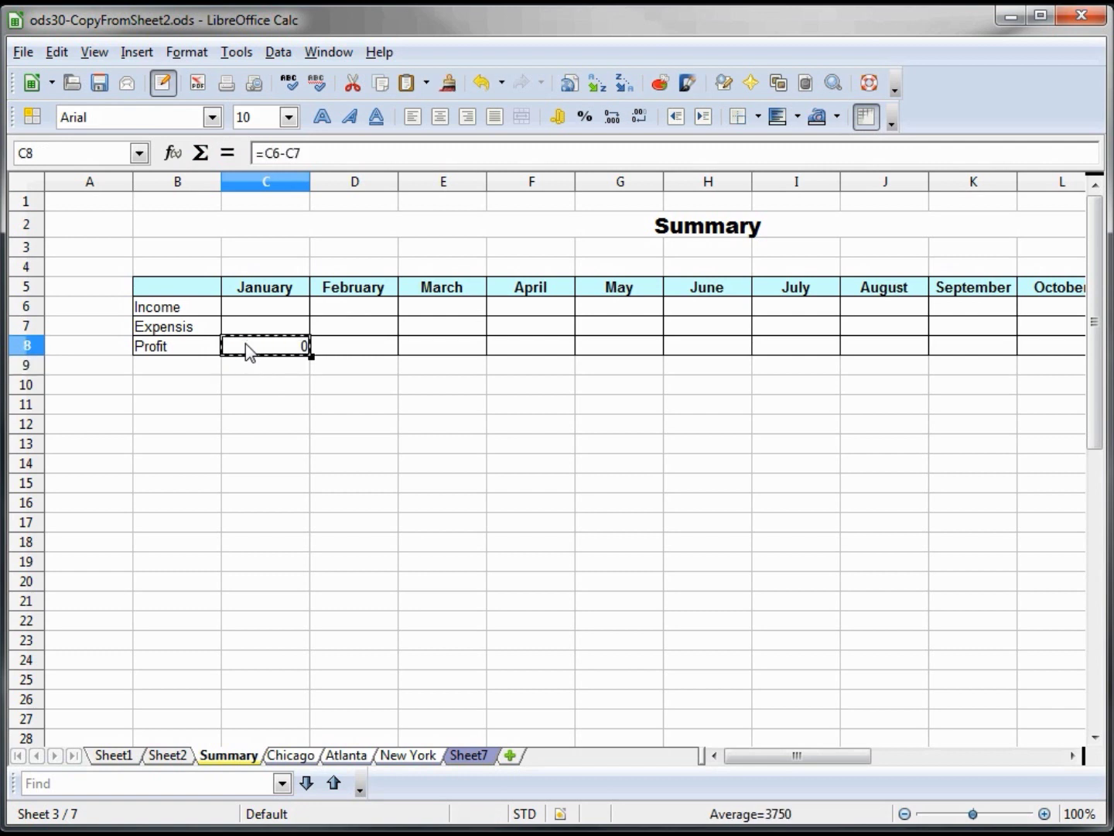
pyautogui.press('Right')
pyautogui.hotkey('shift', 'Right')
pyautogui.hotkey('shift', 'Right')
pyautogui.hotkey('shift', 'Right')
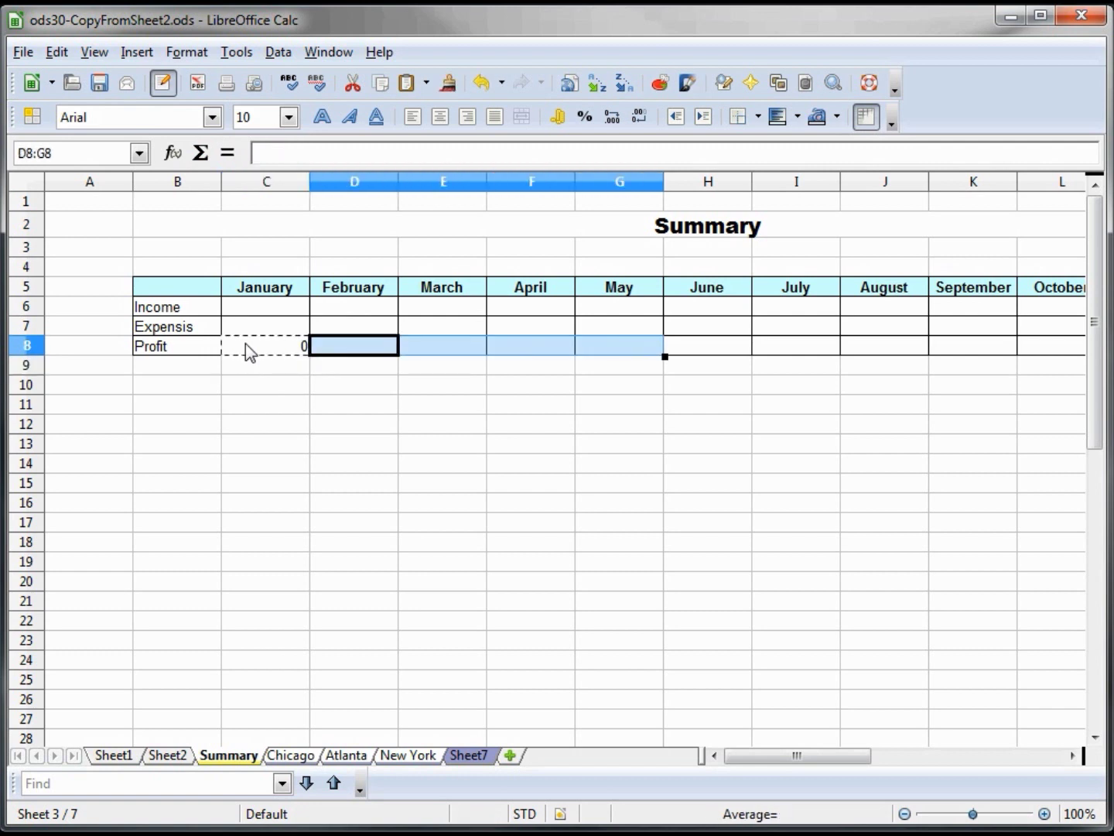
pyautogui.hotkey('shift', 'Right')
pyautogui.hotkey('shift', 'Right')
pyautogui.hotkey('shift', 'Right')
pyautogui.hotkey('shift', 'Right')
pyautogui.hotkey('shift', 'Right')
pyautogui.hotkey('shift', 'Right')
pyautogui.hotkey('shift', 'Right')
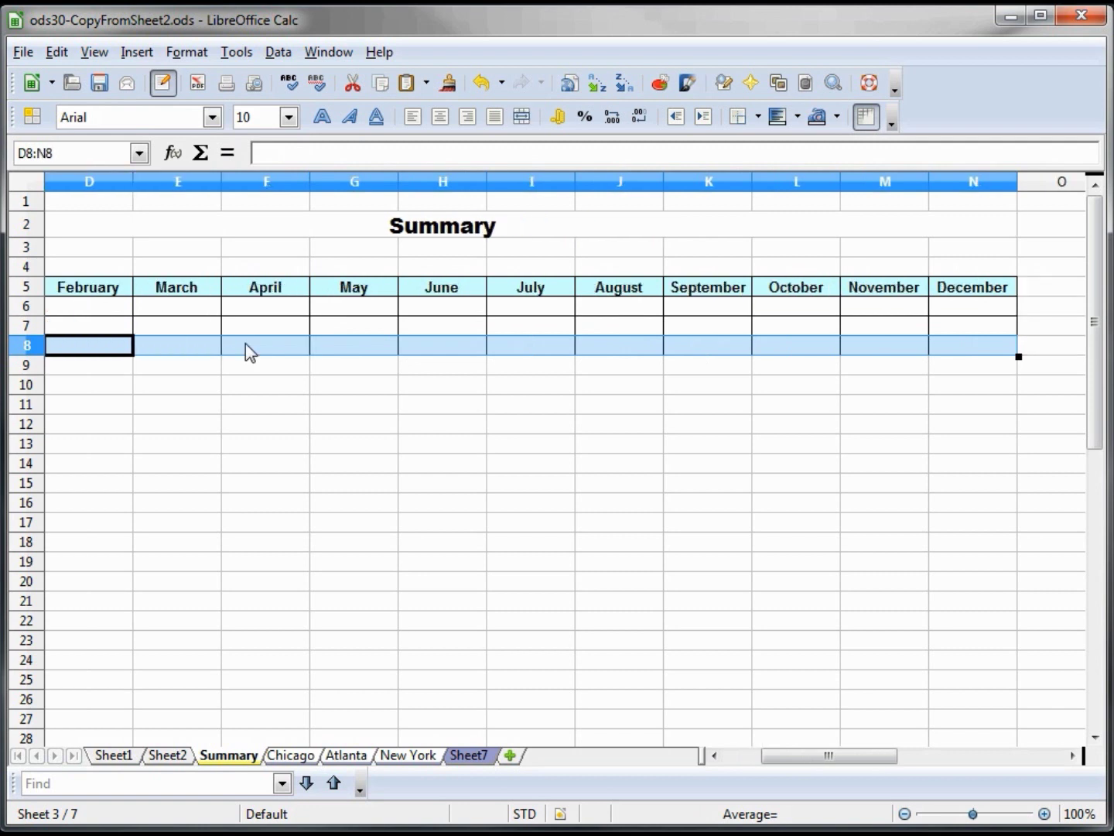
pyautogui.hotkey('ctrl', 'v')
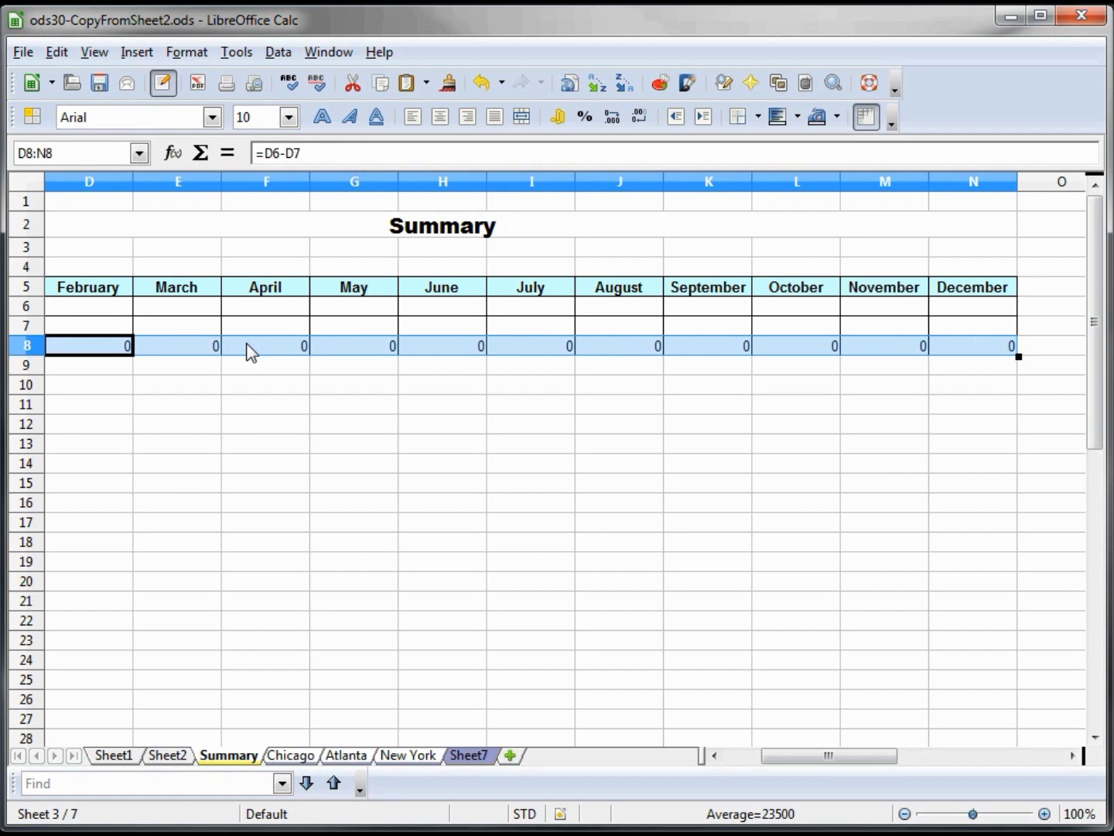
# Step: Check the profit results on the Chicago, Atlanta and New York sheets
pyautogui.click(292, 547)
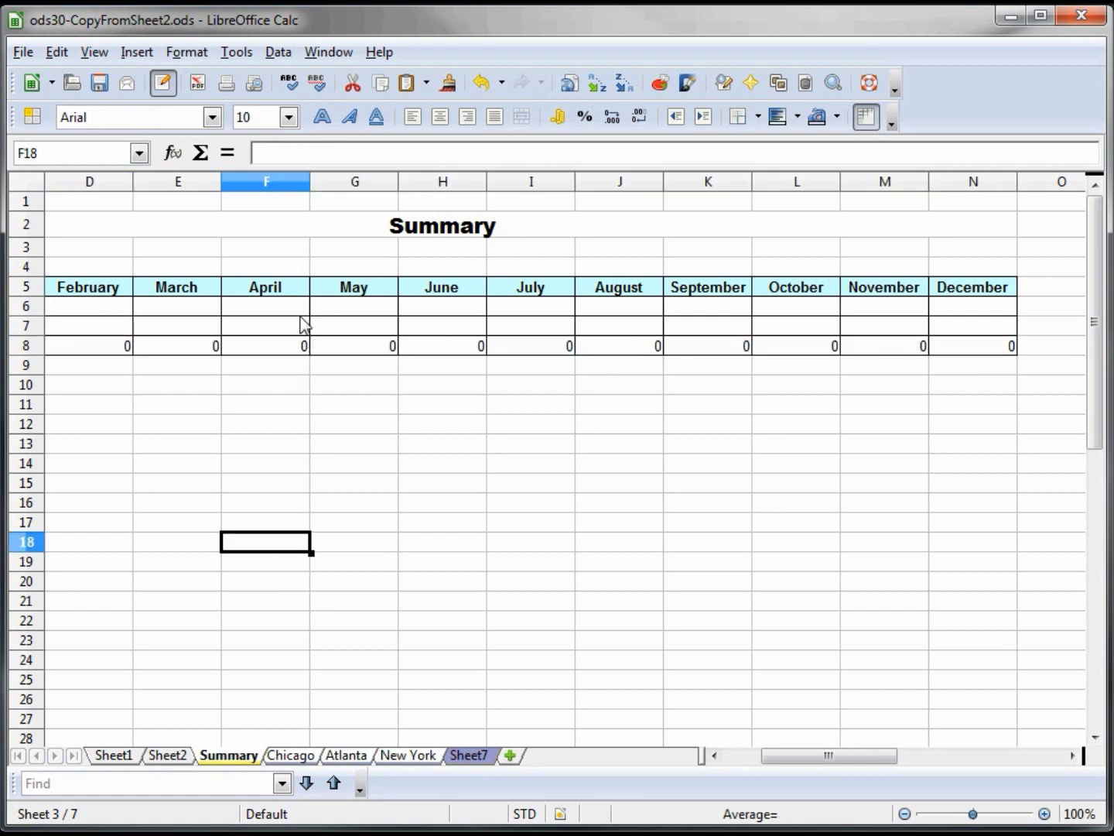
pyautogui.click(296, 756)
pyautogui.click(352, 755)
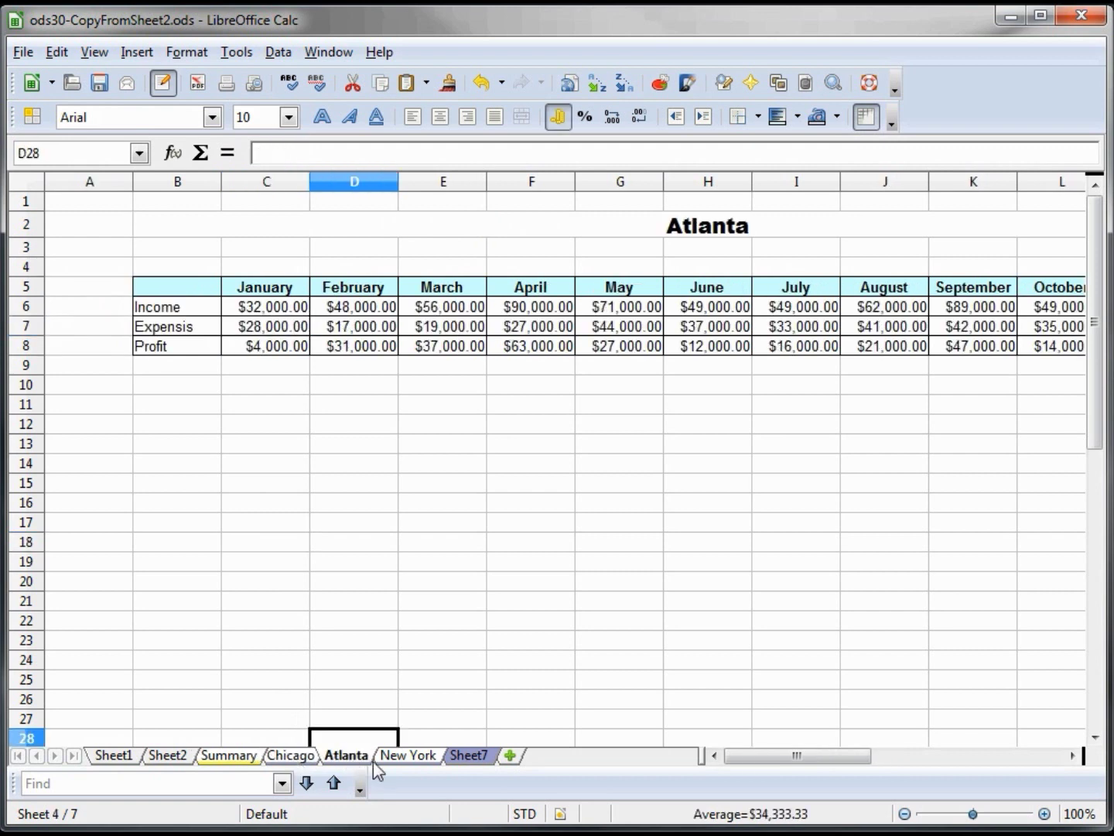
pyautogui.click(407, 757)
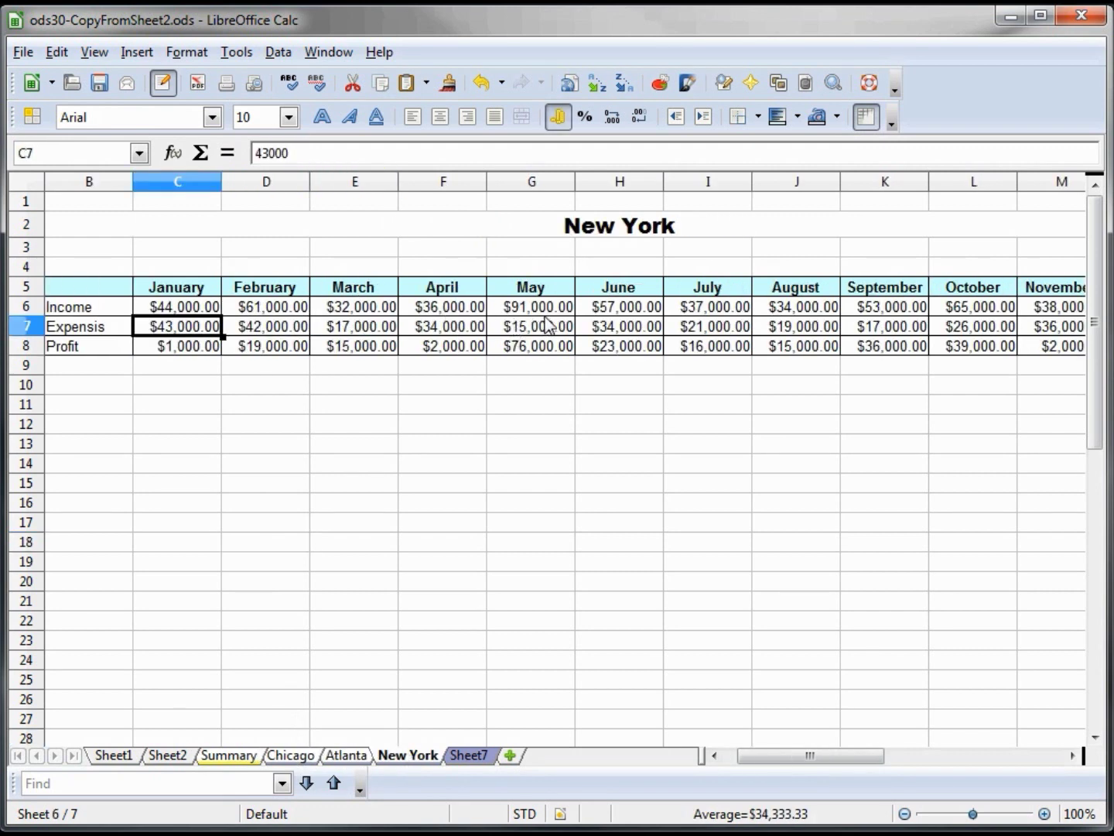